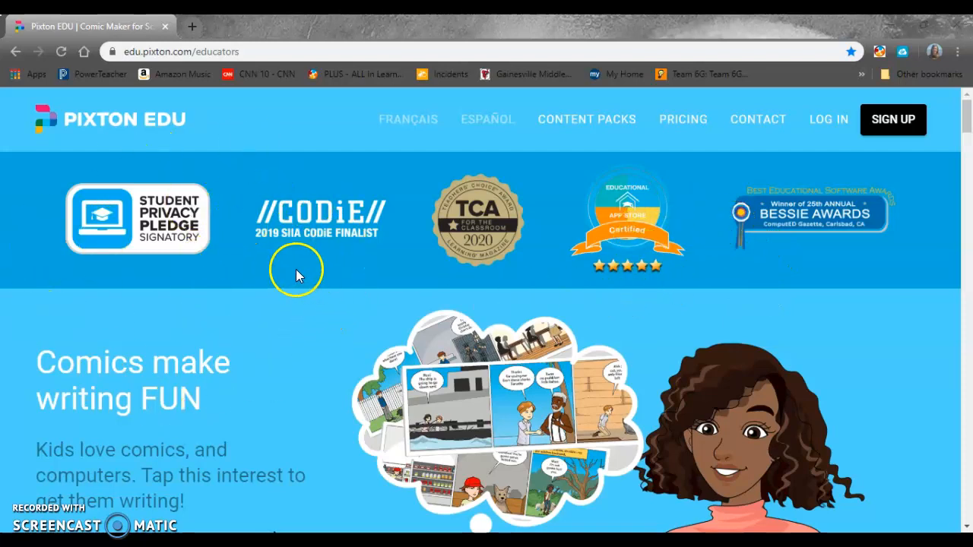
# - Look through the Pixton EDU educators page, including the comic editor preview, featured content packs and custom character section
pyautogui.scroll(-2, 634, 320)
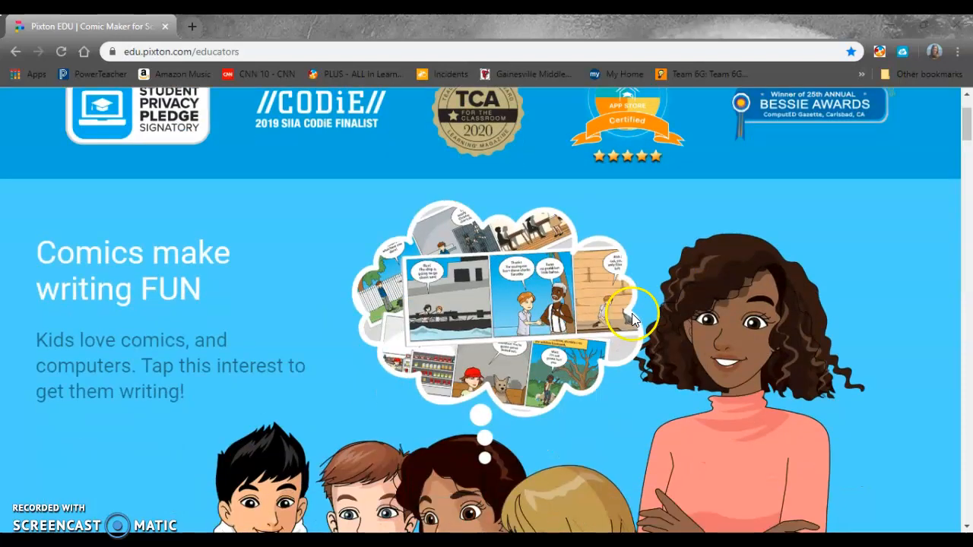
pyautogui.scroll(-3, 634, 318)
pyautogui.scroll(-1, 632, 312)
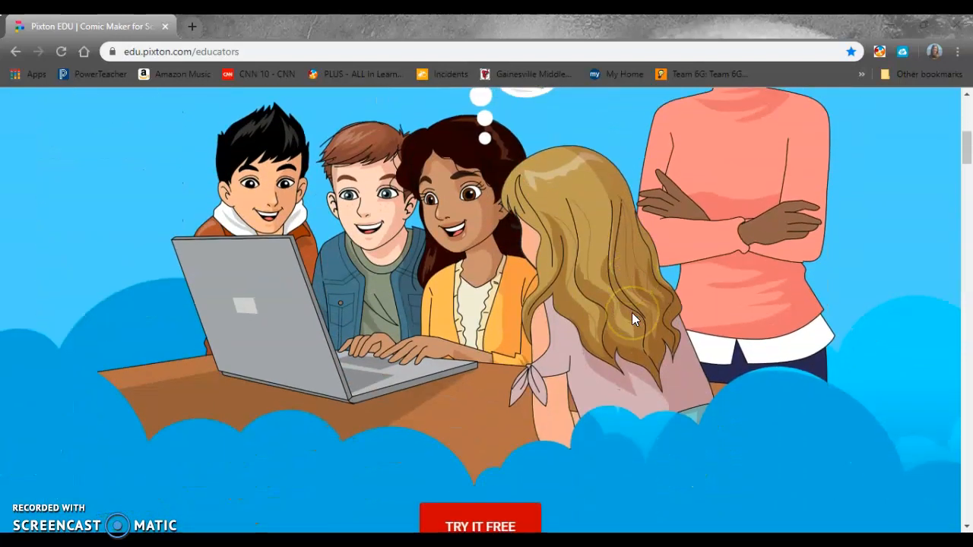
pyautogui.scroll(-3, 632, 313)
pyautogui.scroll(-3, 631, 312)
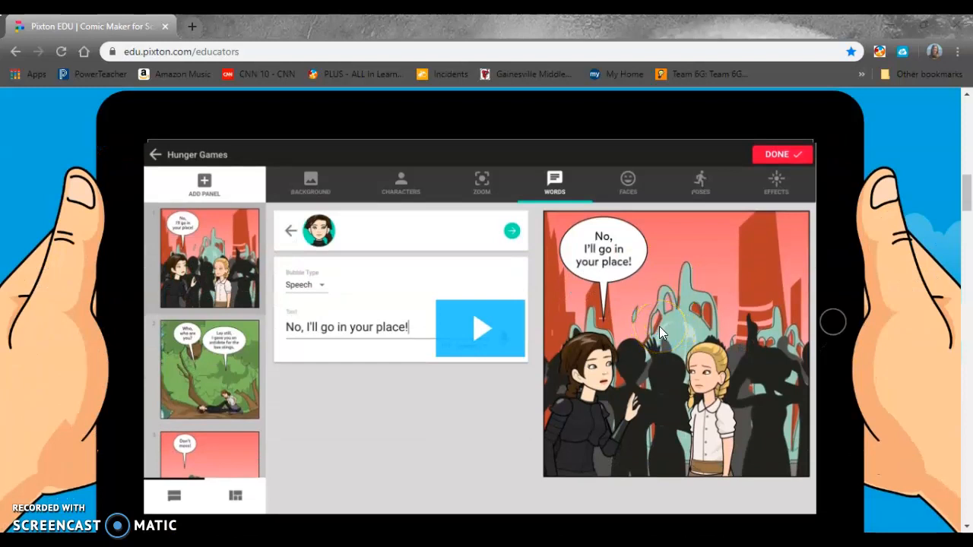
pyautogui.scroll(-4, 659, 326)
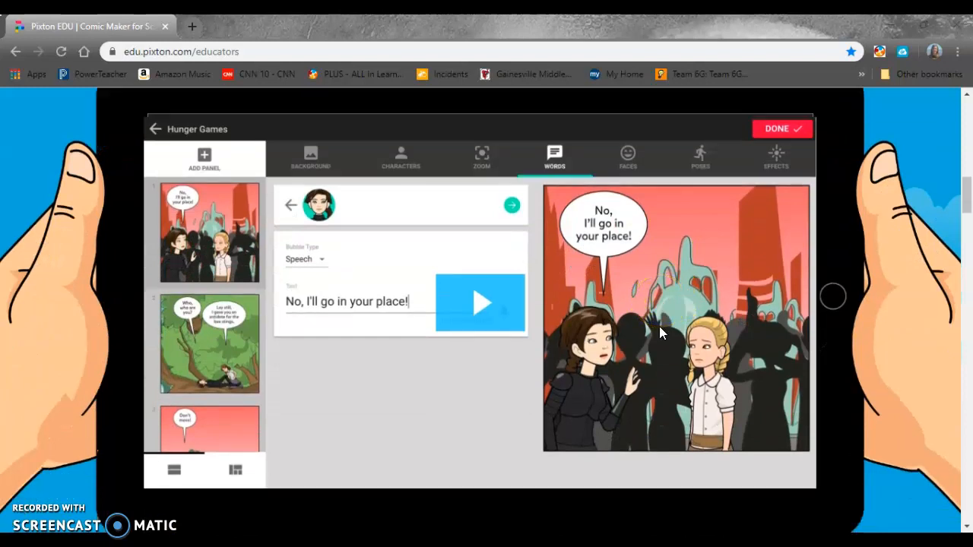
pyautogui.scroll(-4, 707, 320)
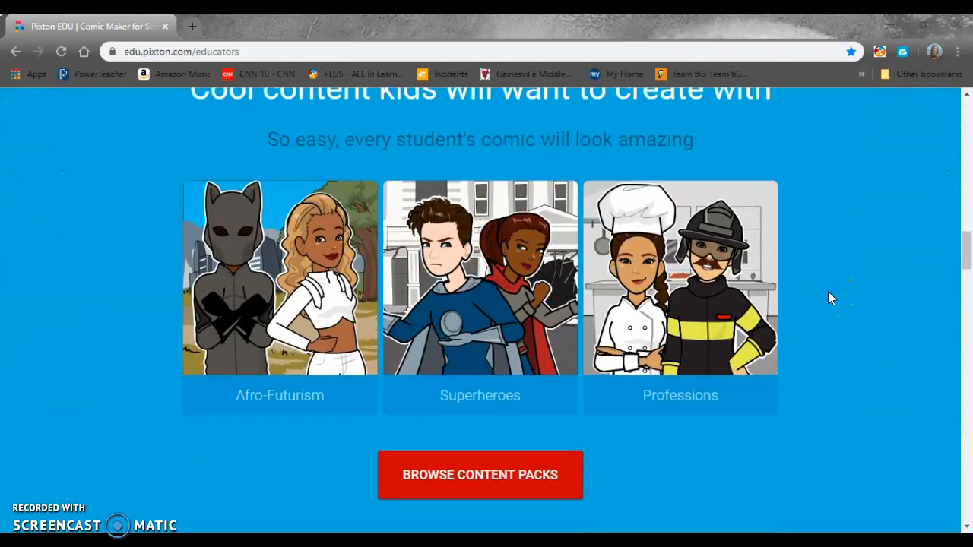
pyautogui.scroll(-4, 828, 292)
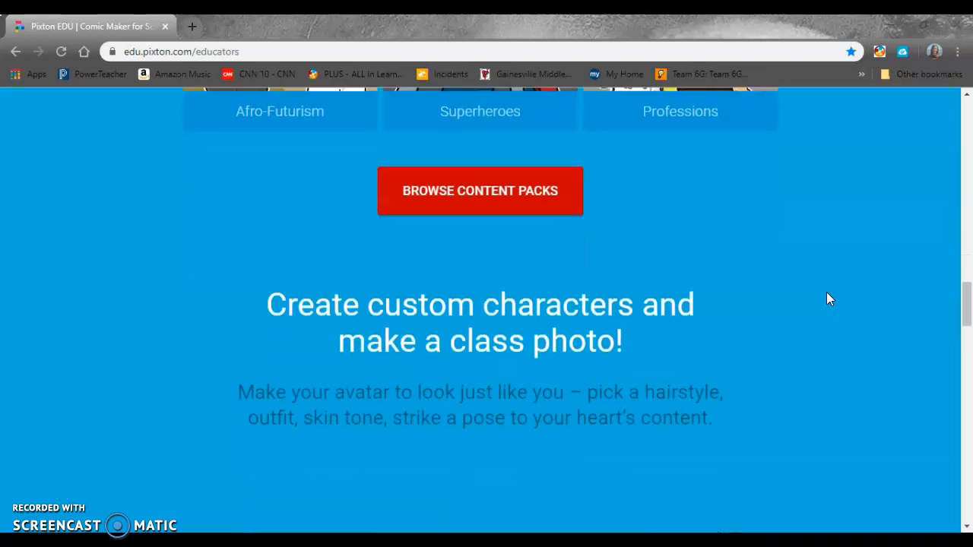
pyautogui.scroll(-2, 827, 293)
pyautogui.scroll(1, 837, 277)
pyautogui.scroll(15, 836, 276)
pyautogui.scroll(10, 855, 275)
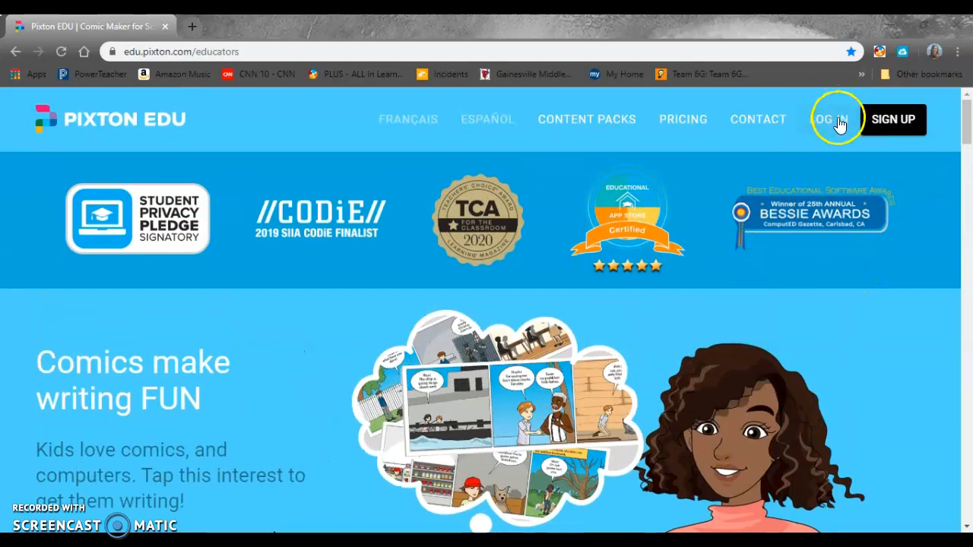
# - Log in to Pixton with the second listed Google account
pyautogui.click(841, 122)
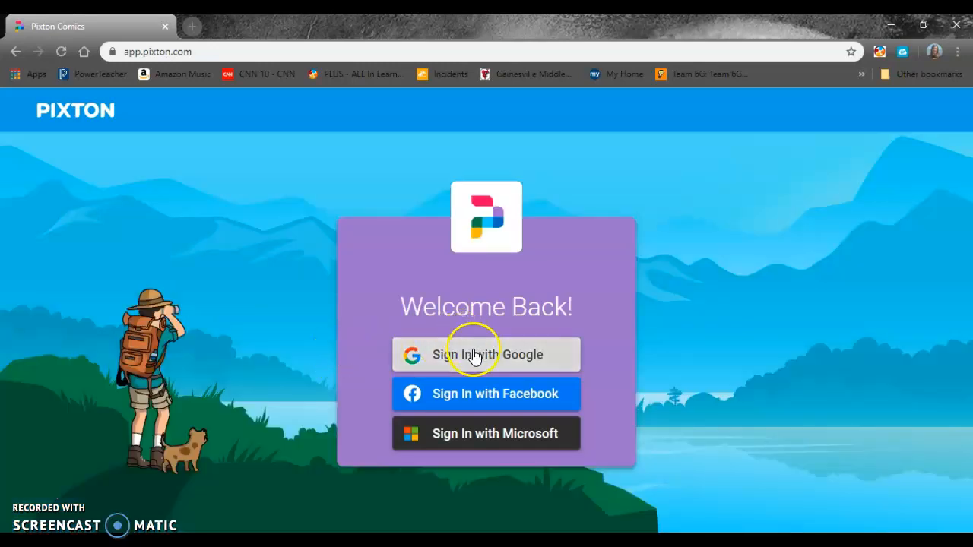
pyautogui.click(474, 355)
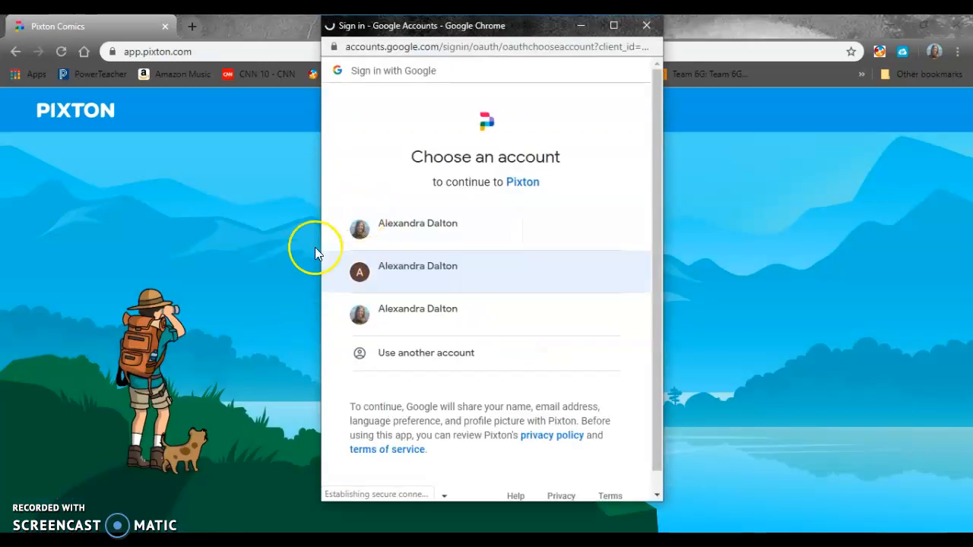
pyautogui.click(430, 272)
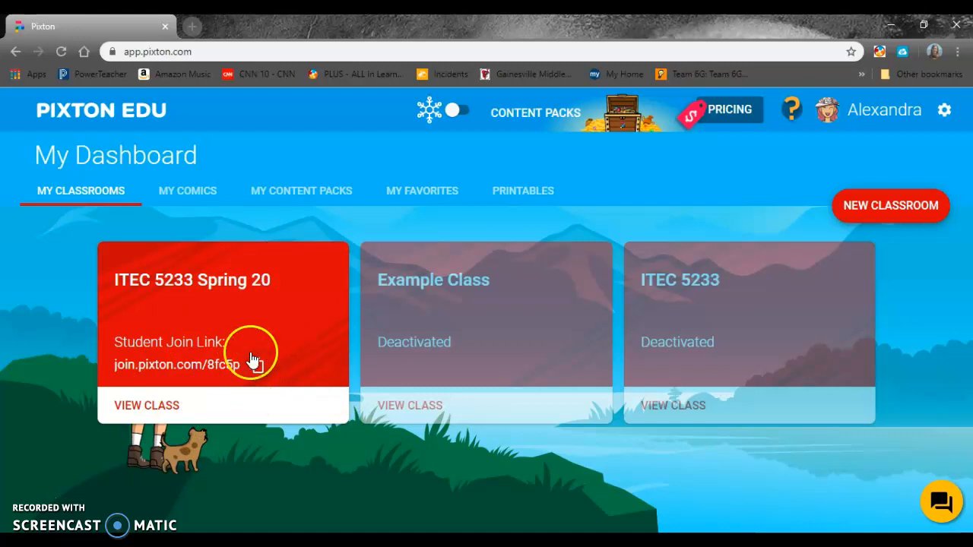
# - View the class photo of the ITEC 5233 Spring 20 classroom and return to the dashboard
pyautogui.click(140, 405)
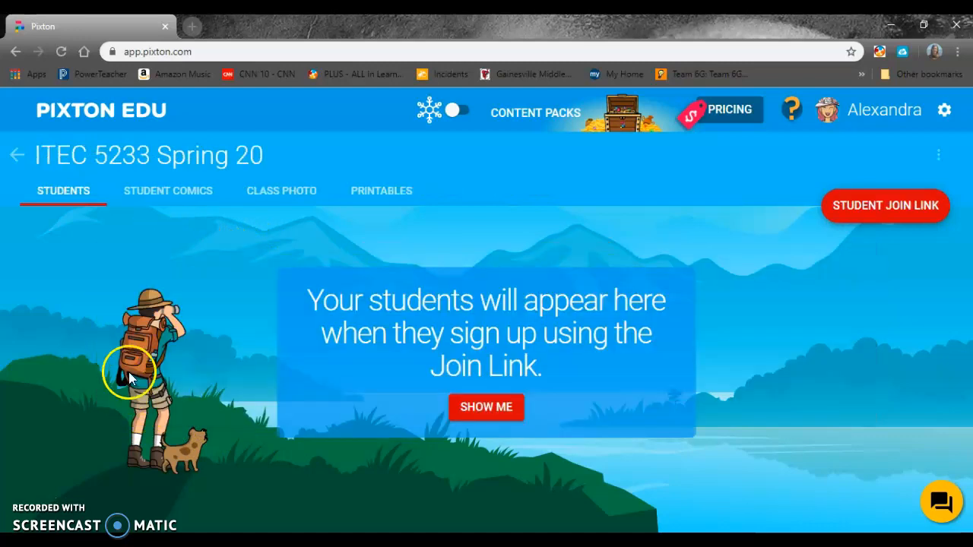
pyautogui.click(282, 192)
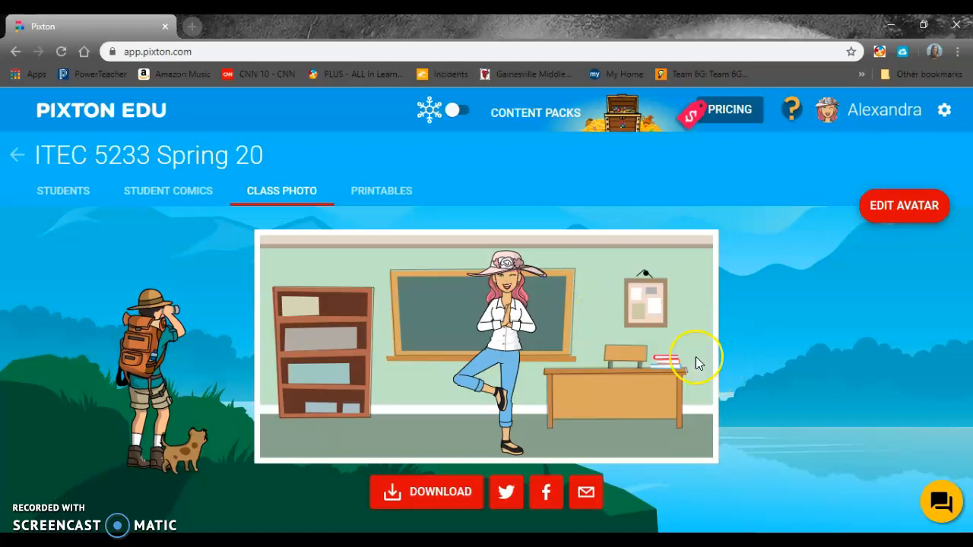
pyautogui.click(17, 161)
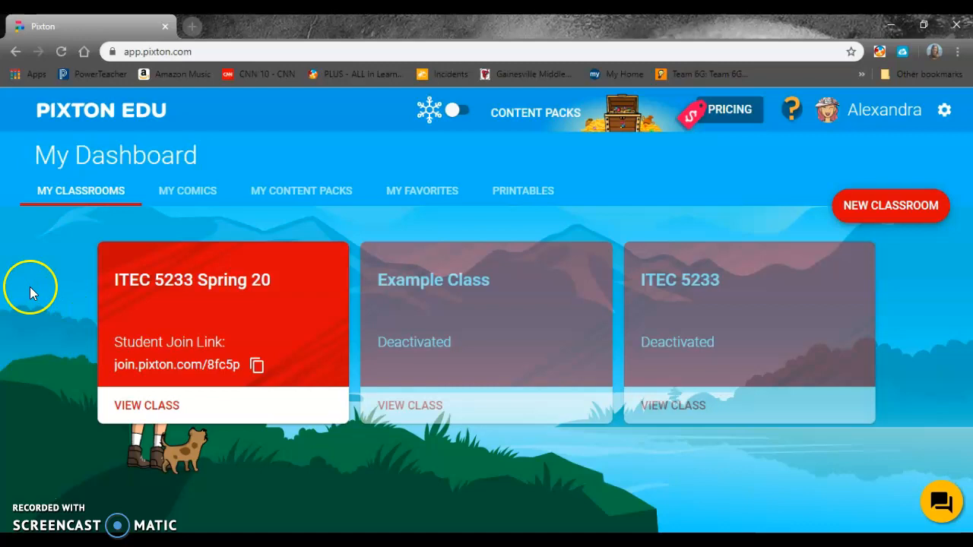
# - Open the content packs catalogue and browse its first rows along with the grade and subject filters
pyautogui.click(537, 122)
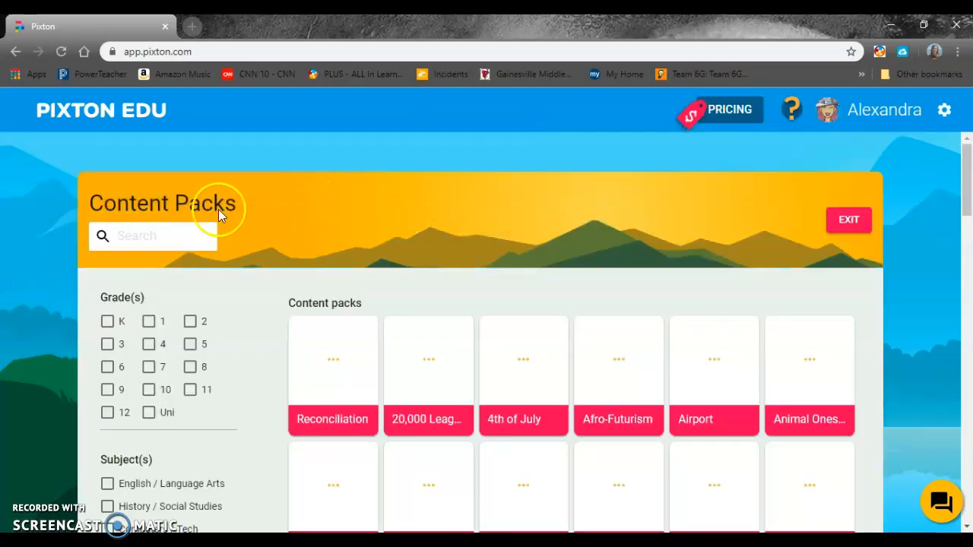
pyautogui.click(31, 283)
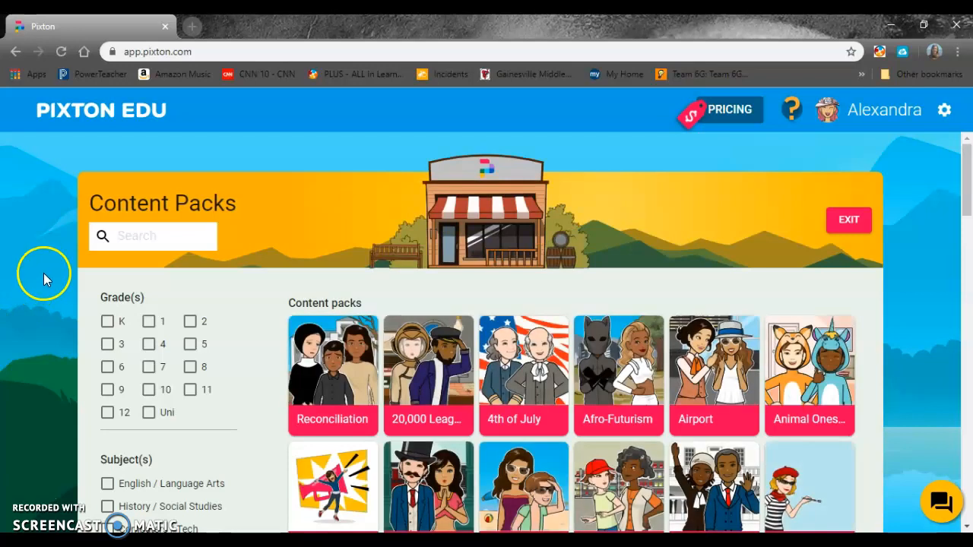
pyautogui.scroll(-1, 43, 278)
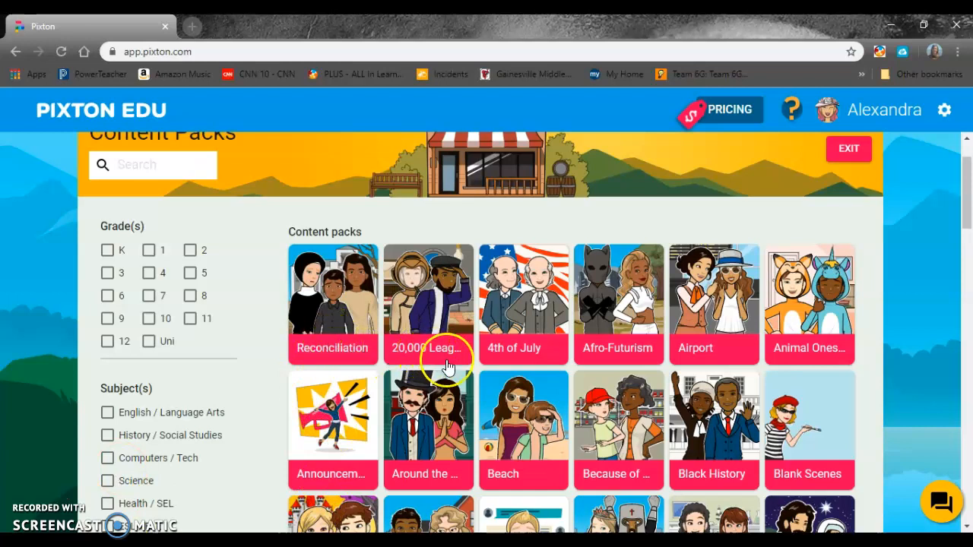
pyautogui.click(741, 338)
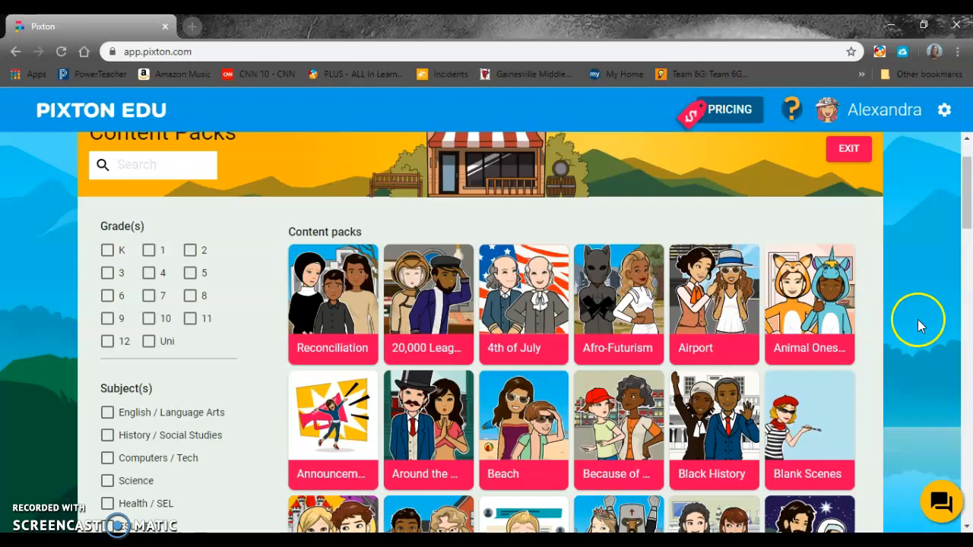
pyautogui.scroll(-1, 918, 325)
pyautogui.scroll(-1, 916, 319)
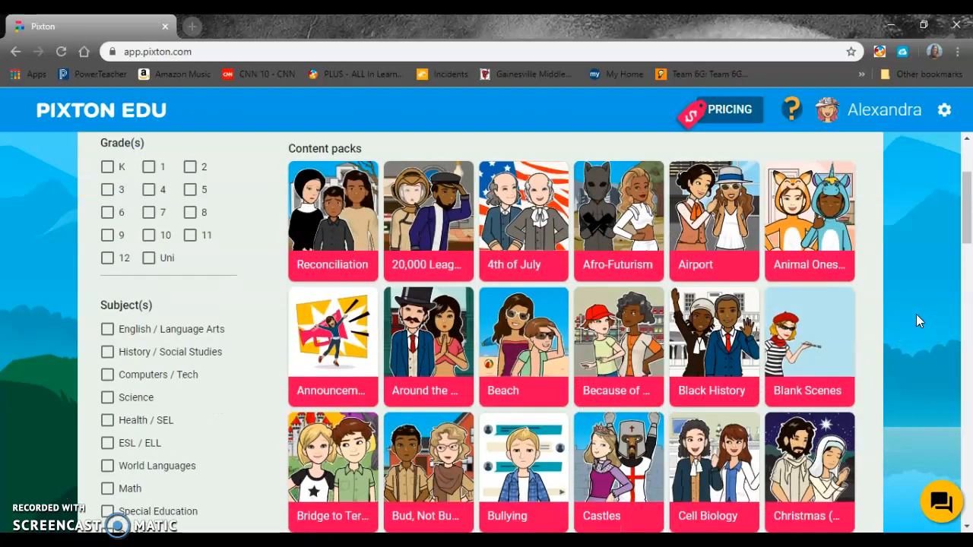
pyautogui.click(726, 439)
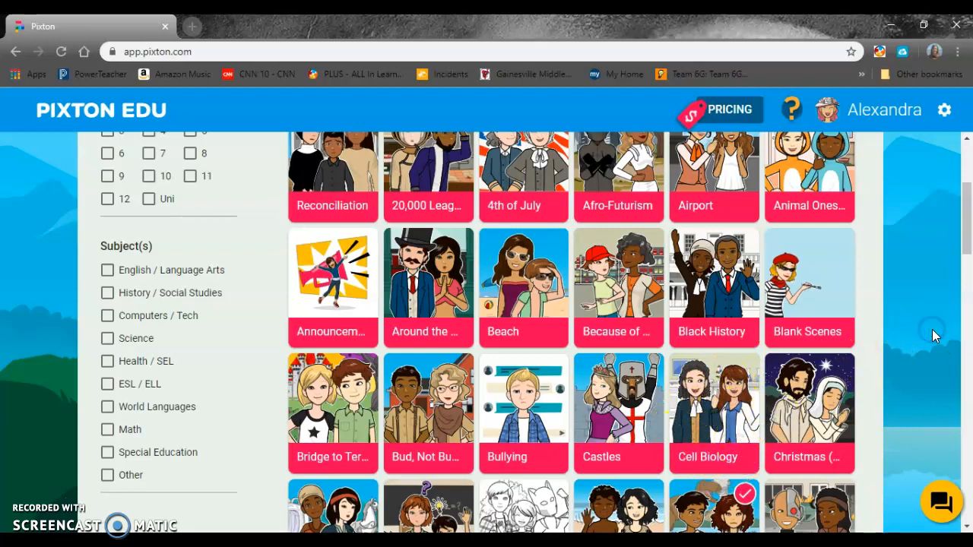
# - Open the Bud, Not Buddy content pack and check its regular and member prices
pyautogui.scroll(-1, 669, 395)
pyautogui.click(419, 384)
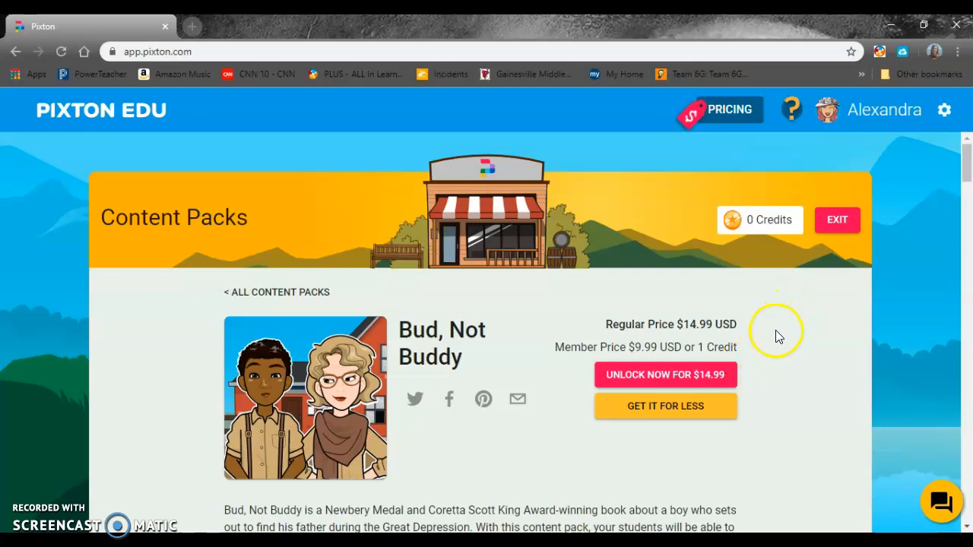
pyautogui.scroll(-1, 781, 325)
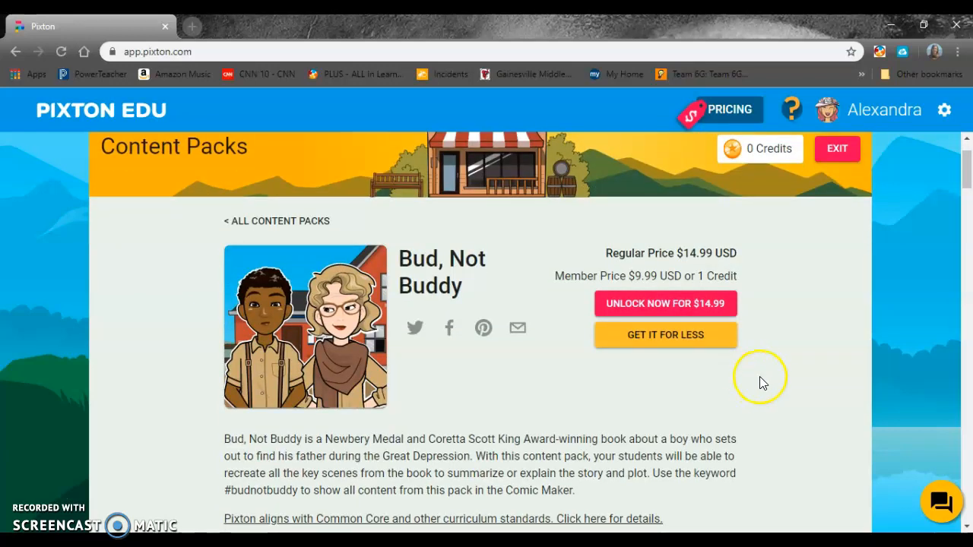
pyautogui.moveTo(555, 276); pyautogui.dragTo(651, 277)
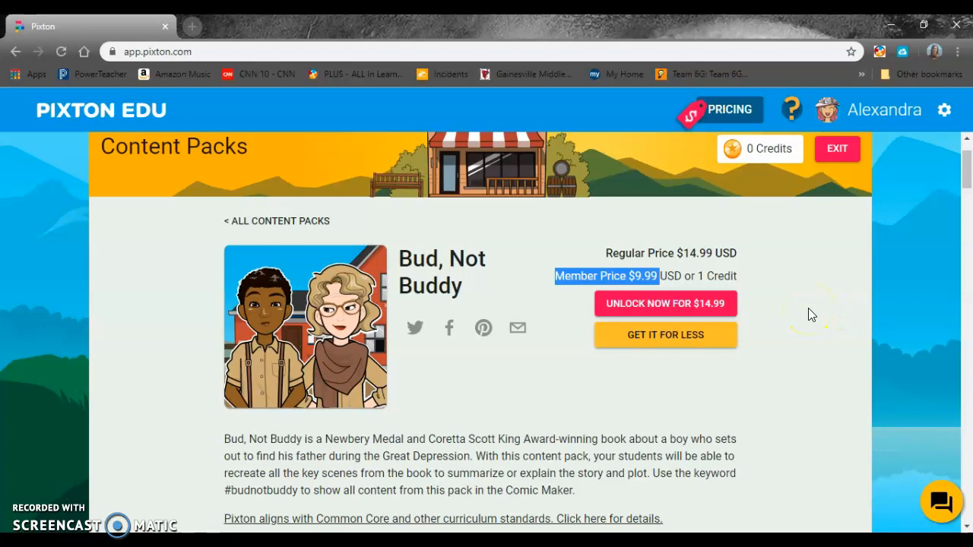
pyautogui.click(787, 300)
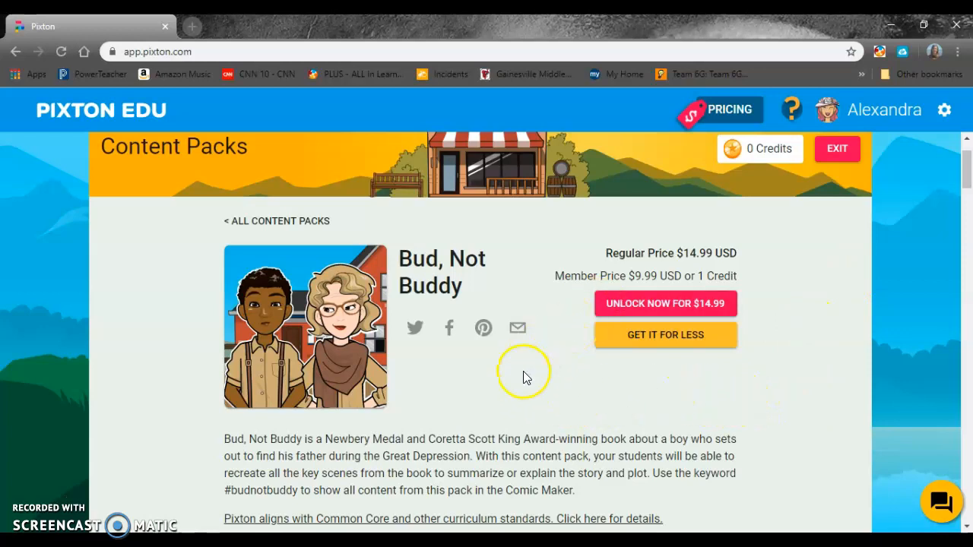
# - Examine the Bud, Not Buddy pack's description, curriculum standards note and example comic panels
pyautogui.scroll(-1, 522, 381)
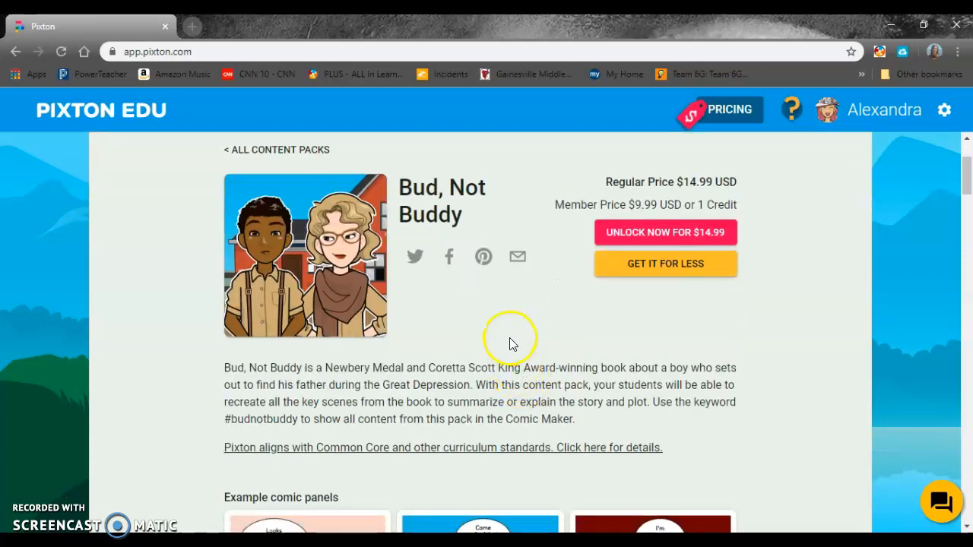
pyautogui.scroll(-1, 507, 341)
pyautogui.scroll(1, 497, 320)
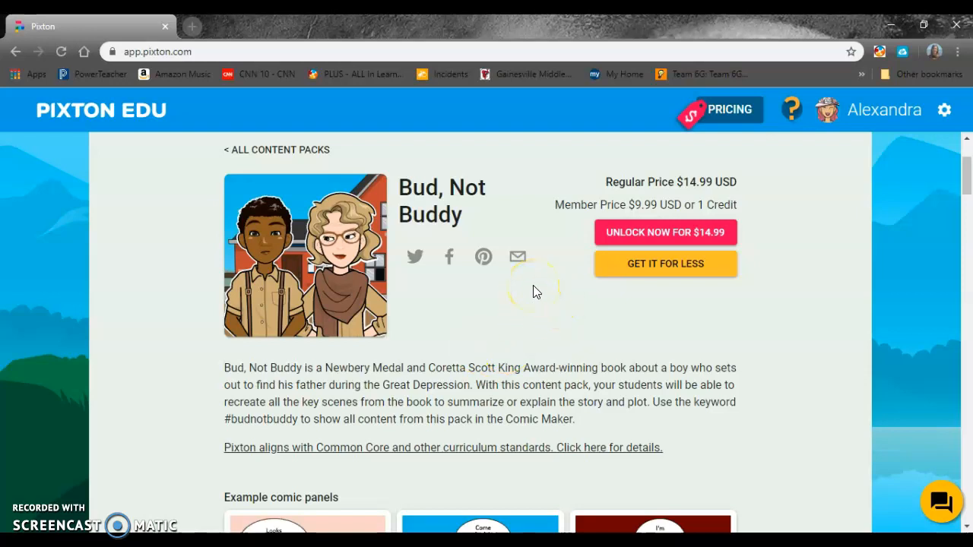
pyautogui.click(549, 329)
pyautogui.scroll(-3, 530, 317)
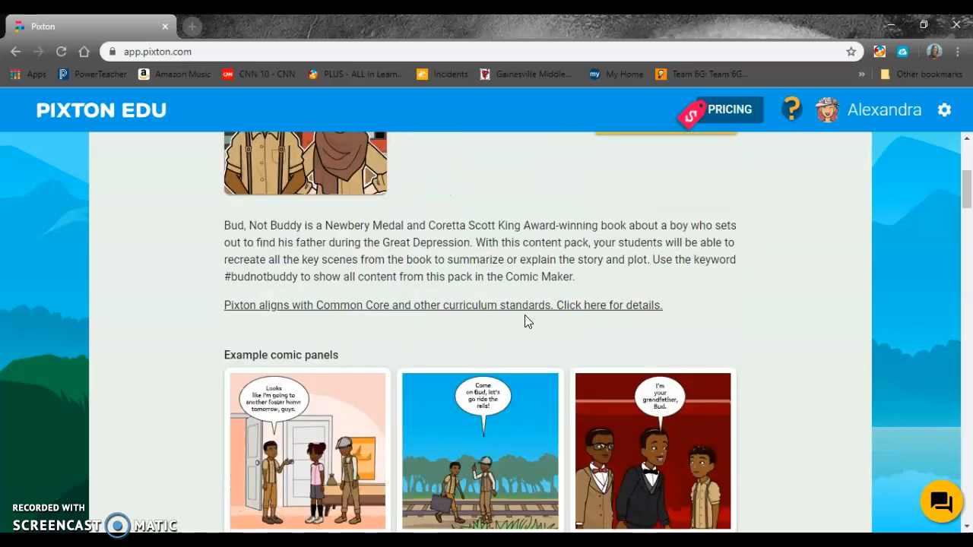
pyautogui.scroll(1, 524, 315)
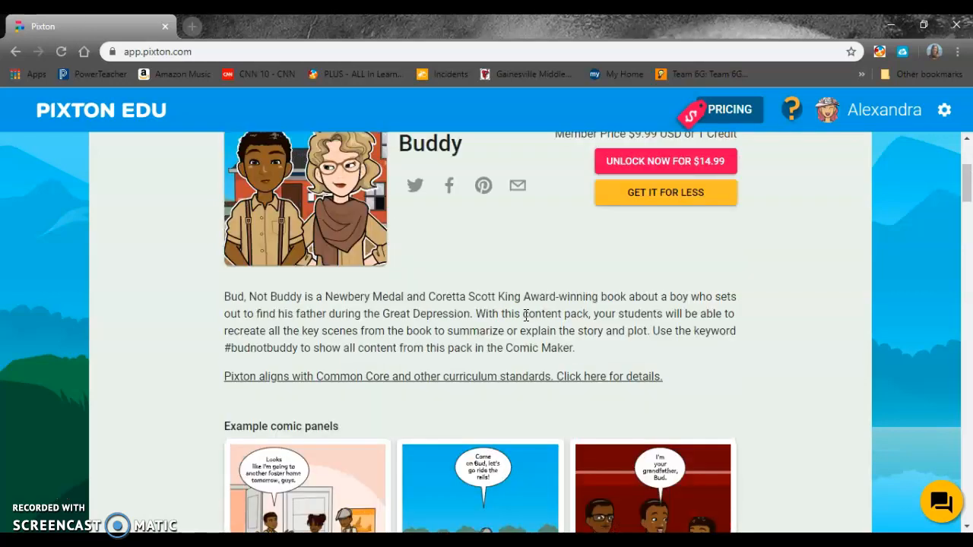
pyautogui.click(506, 314)
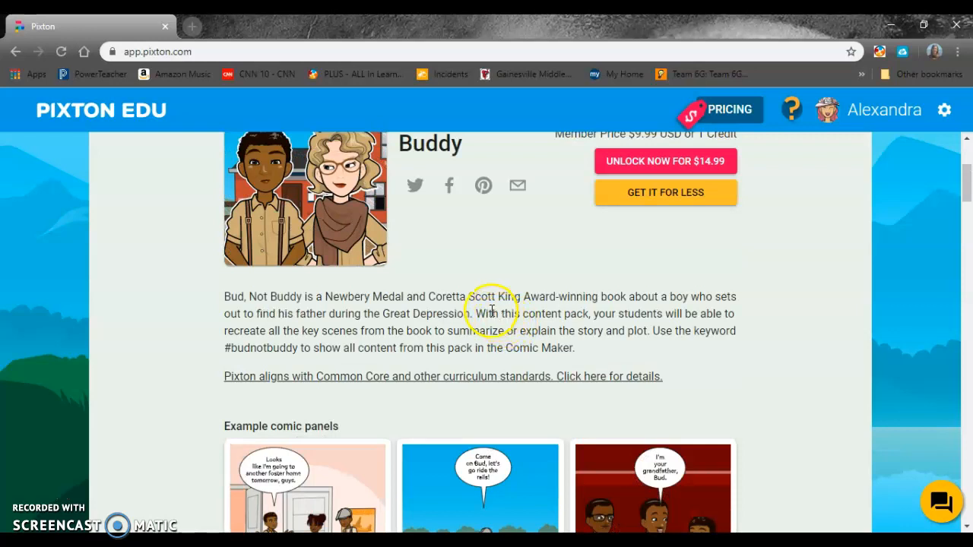
pyautogui.click(466, 307)
pyautogui.scroll(3, 465, 314)
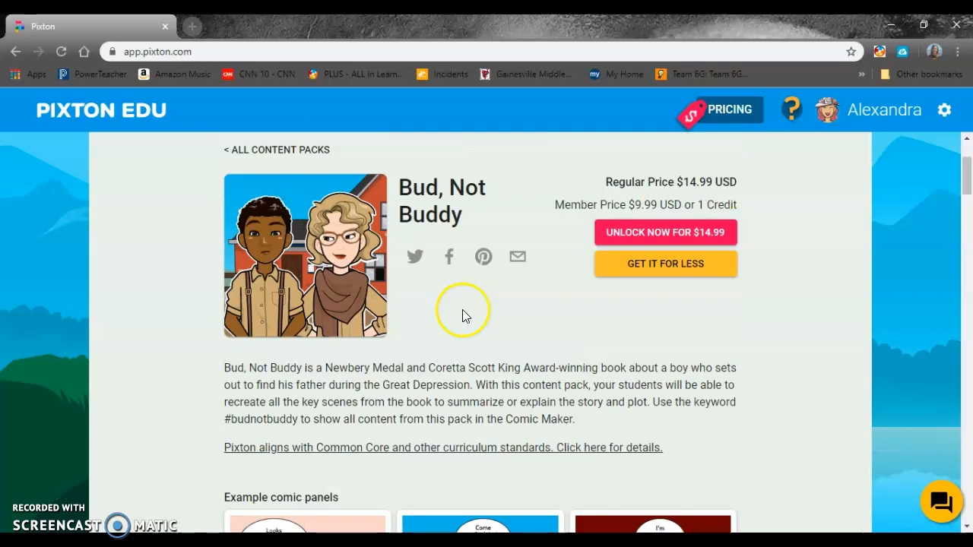
# - Go back to all content packs, browse the remaining themes down the catalogue, and exit to the dashboard
pyautogui.click(308, 301)
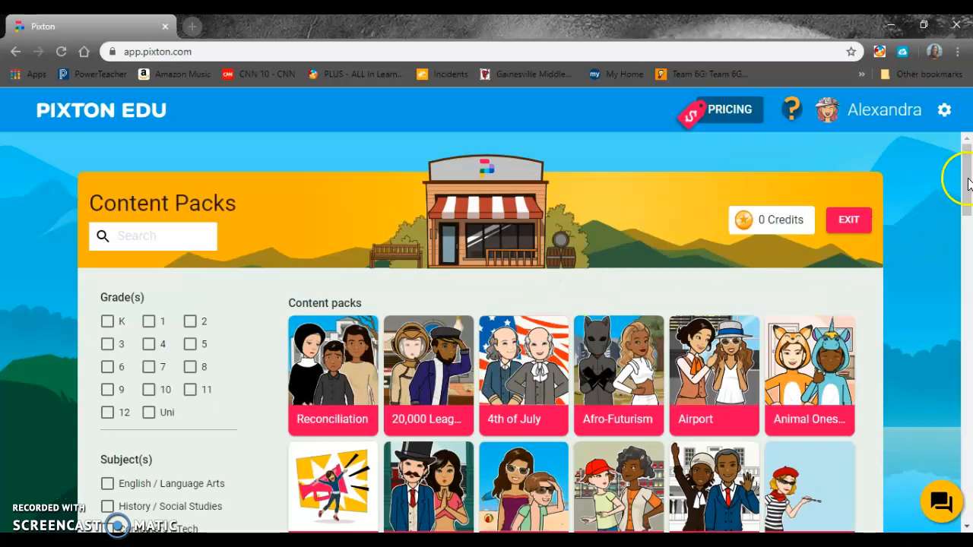
pyautogui.moveTo(967, 202); pyautogui.dragTo(964, 280)
pyautogui.scroll(-1, 935, 318)
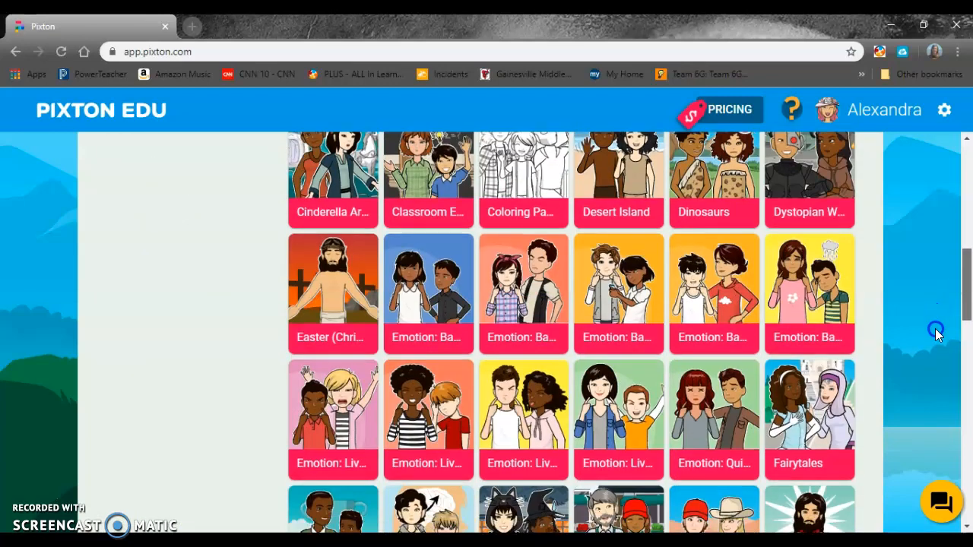
pyautogui.scroll(-3, 937, 360)
pyautogui.scroll(-4, 941, 380)
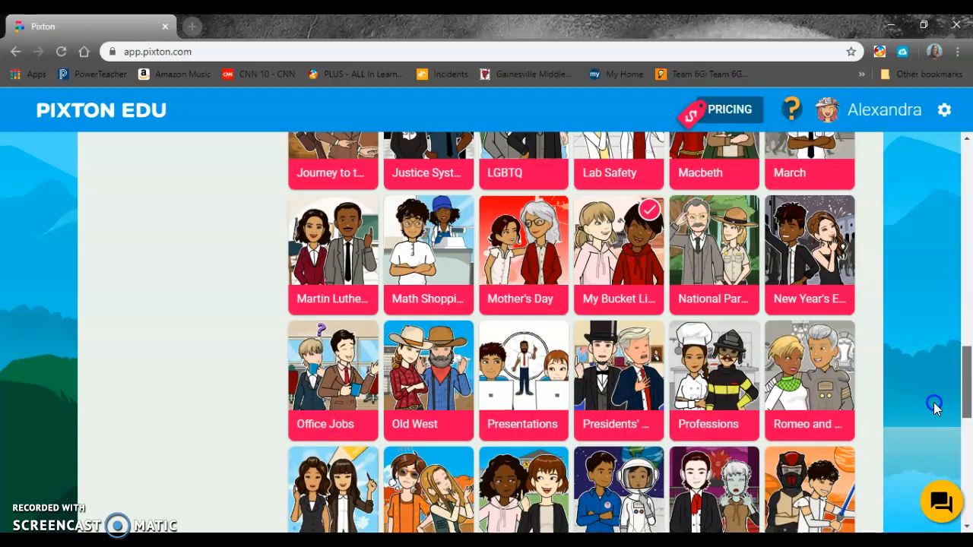
pyautogui.scroll(-2, 938, 395)
pyautogui.moveTo(934, 401); pyautogui.dragTo(931, 399)
pyautogui.scroll(-1, 651, 374)
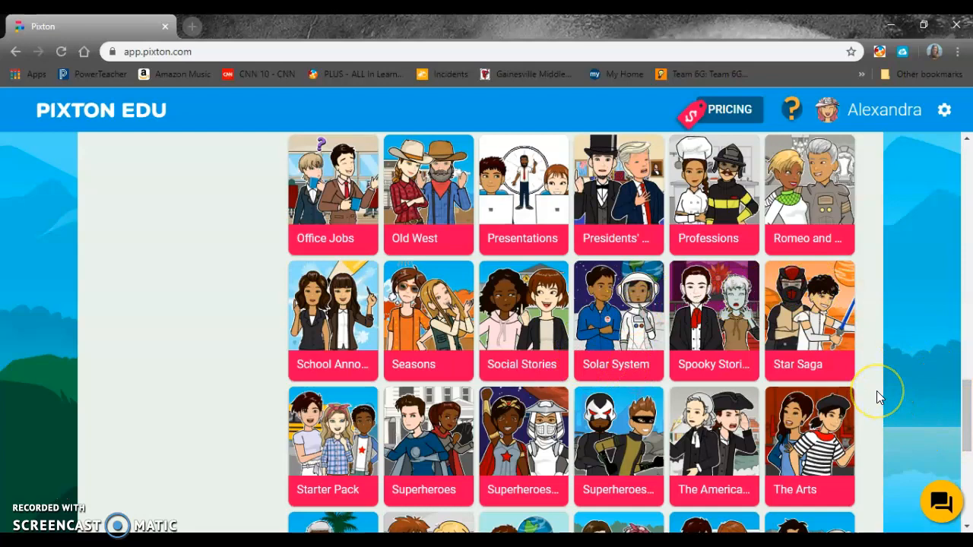
pyautogui.click(967, 401)
pyautogui.moveTo(969, 350); pyautogui.dragTo(959, 161)
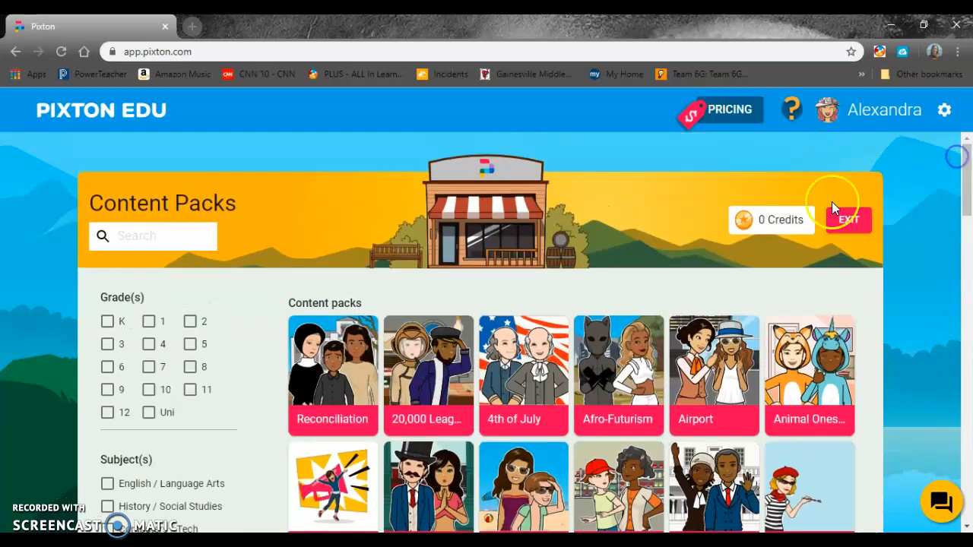
pyautogui.click(834, 228)
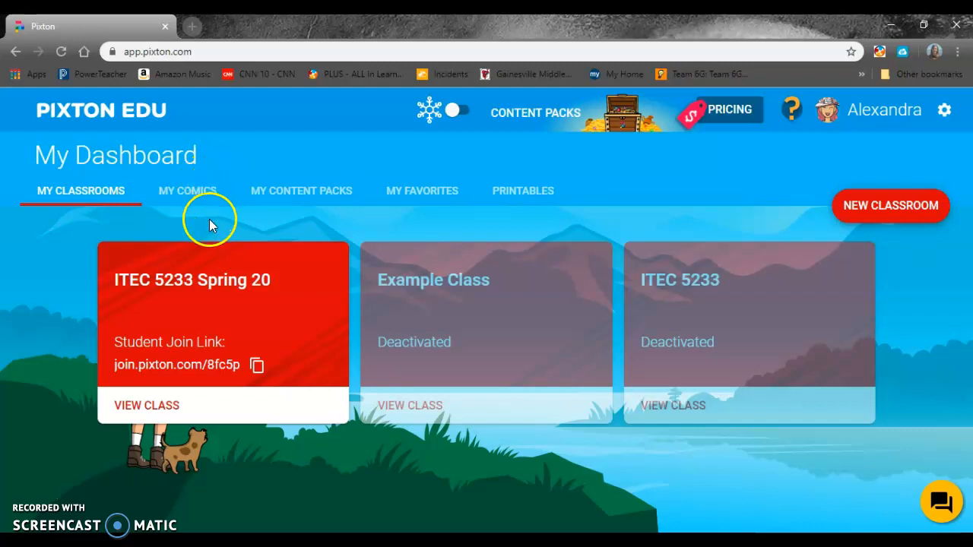
# - Check the owned content packs, and start a new comic titled "Example" from the created comics
pyautogui.click(323, 195)
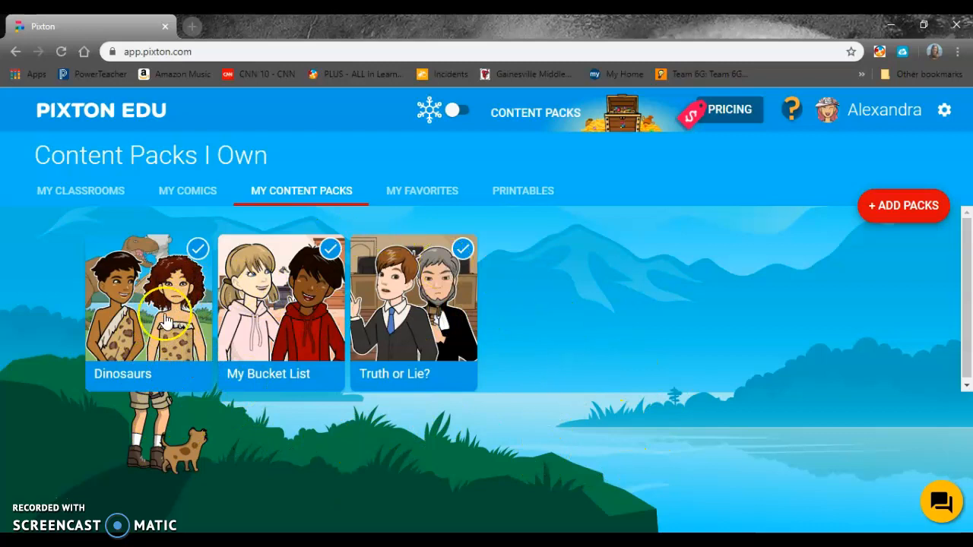
pyautogui.click(186, 195)
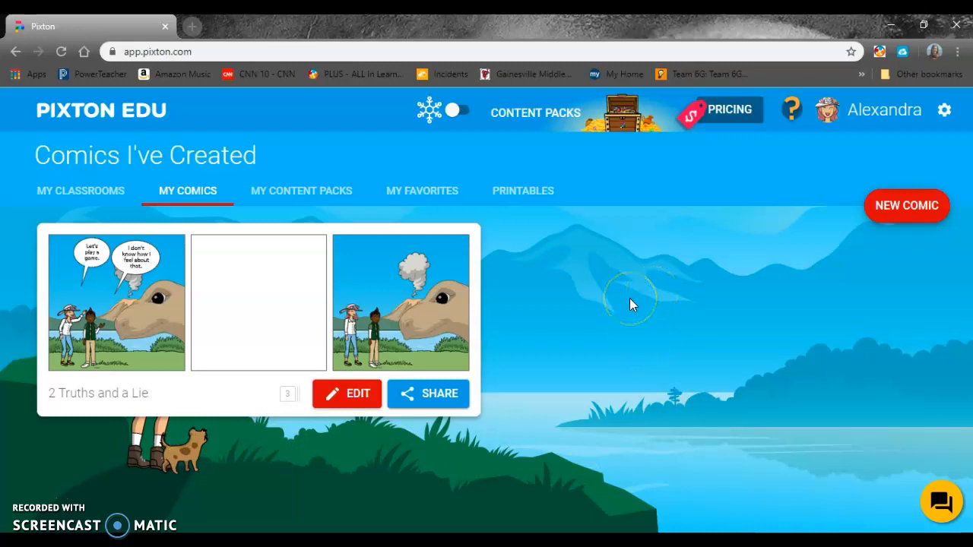
pyautogui.click(899, 212)
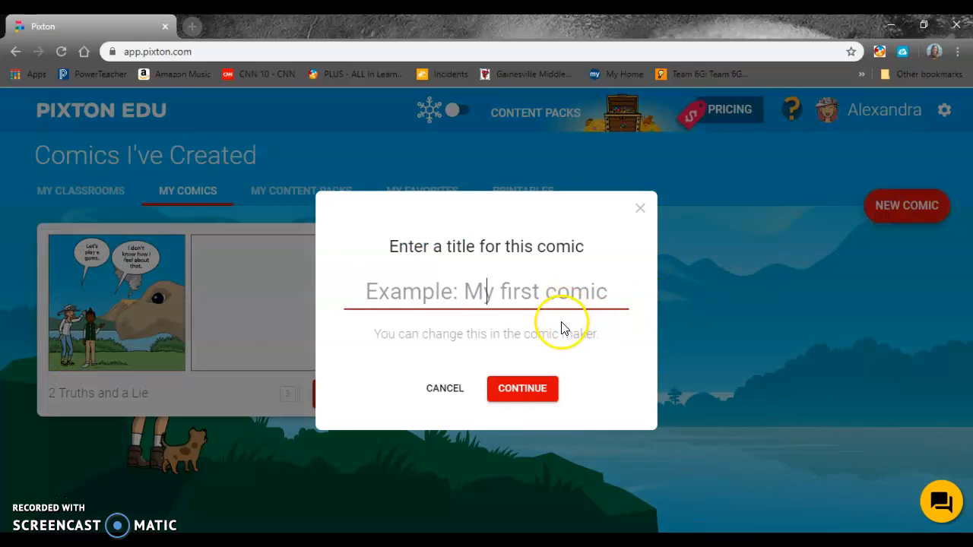
pyautogui.write('Example')
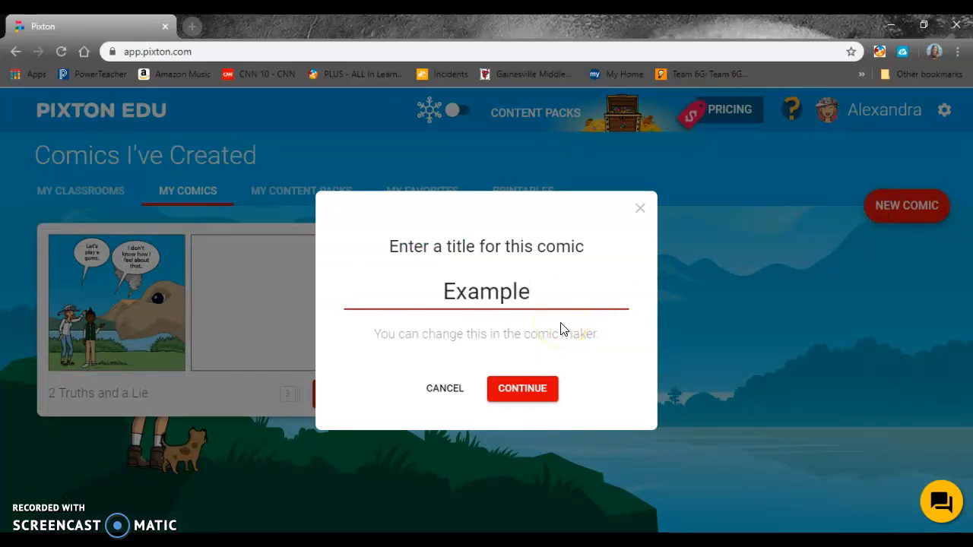
pyautogui.click(523, 391)
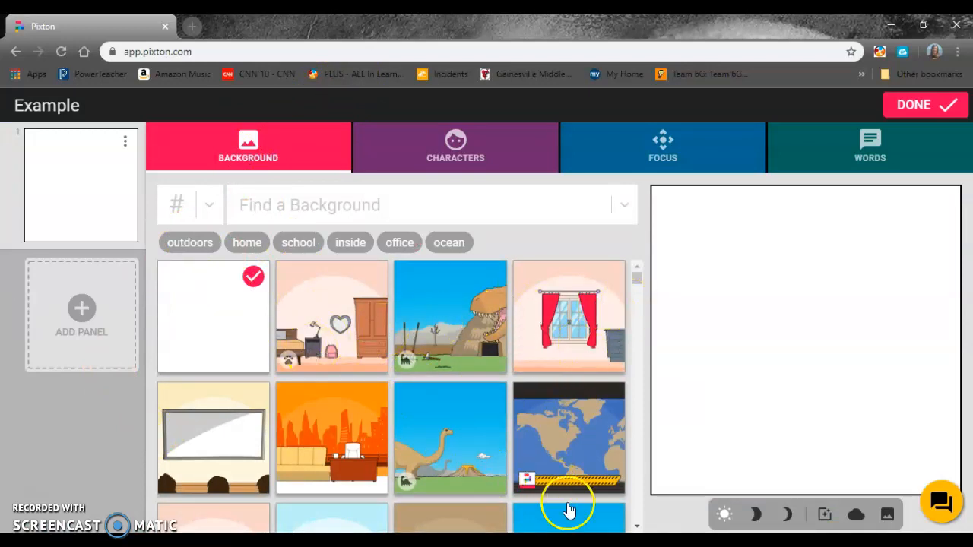
# - Browse the background library and check which content pack unlocks the locked bunk-bed room background
pyautogui.click(636, 525)
pyautogui.click(637, 526)
pyautogui.click(637, 525)
pyautogui.click(637, 525)
pyautogui.click(637, 526)
pyautogui.click(637, 525)
pyautogui.click(636, 525)
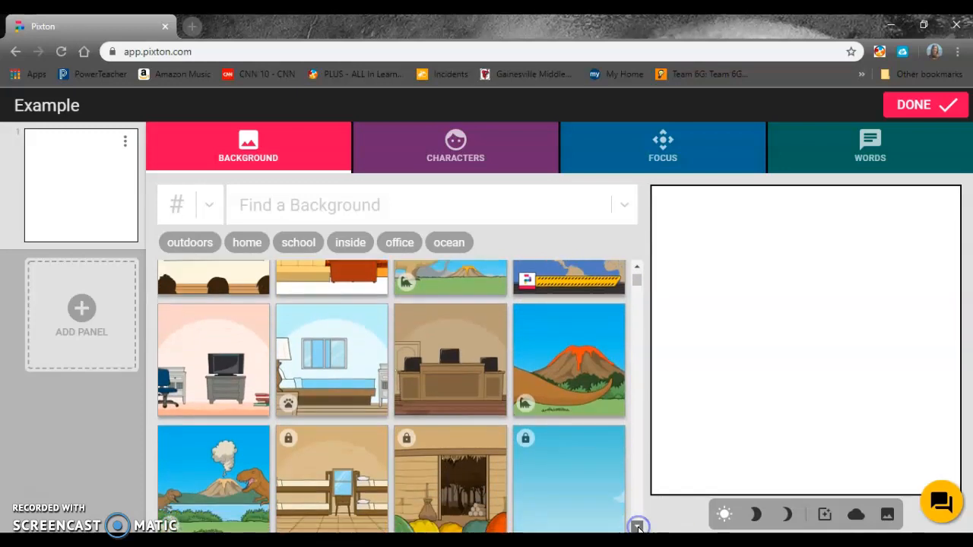
pyautogui.click(637, 525)
pyautogui.click(637, 525)
pyautogui.click(637, 526)
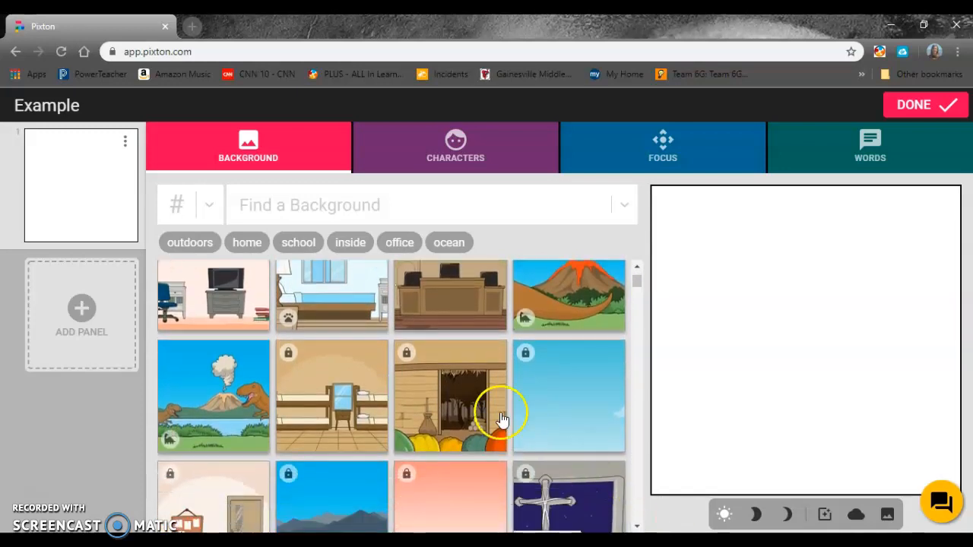
pyautogui.click(288, 356)
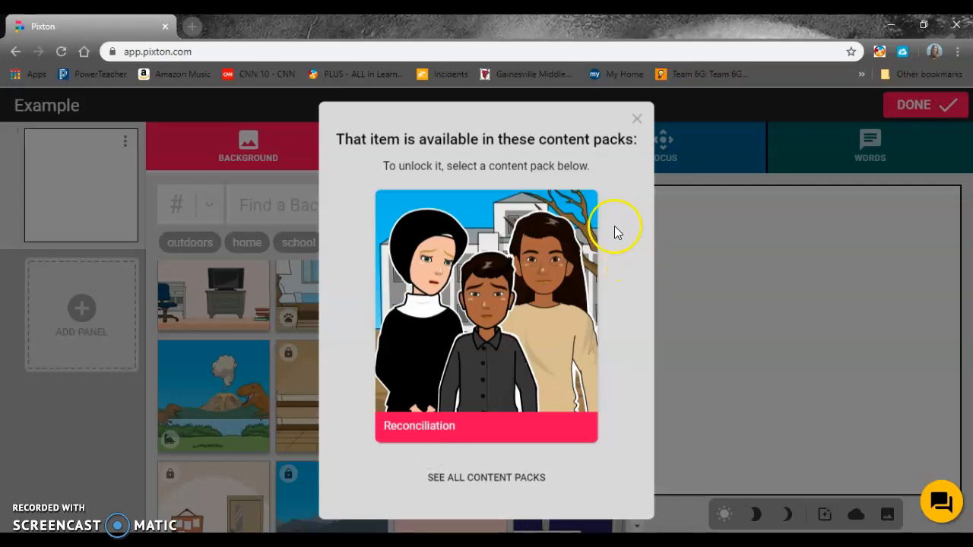
pyautogui.click(637, 120)
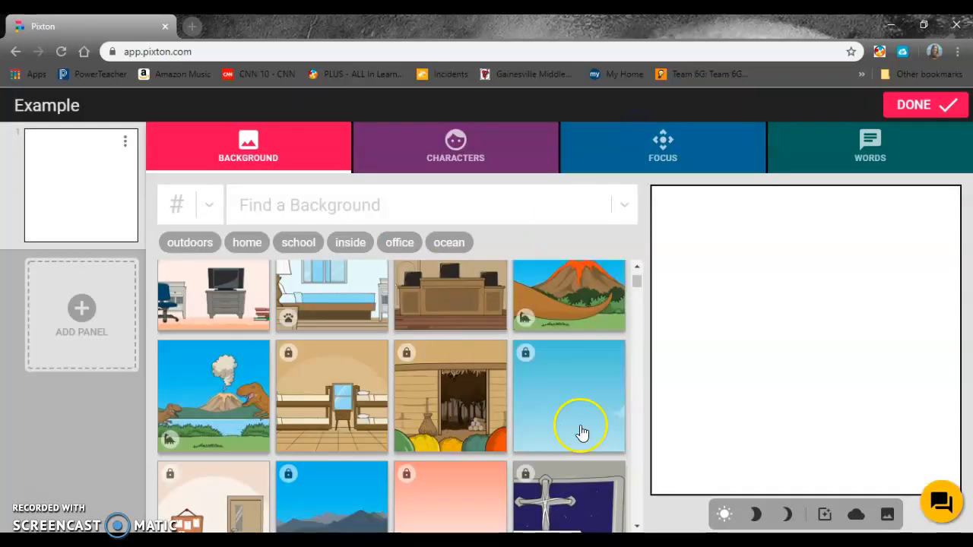
# - Set the brown courtroom with the judge's bench as the first panel's background
pyautogui.click(639, 268)
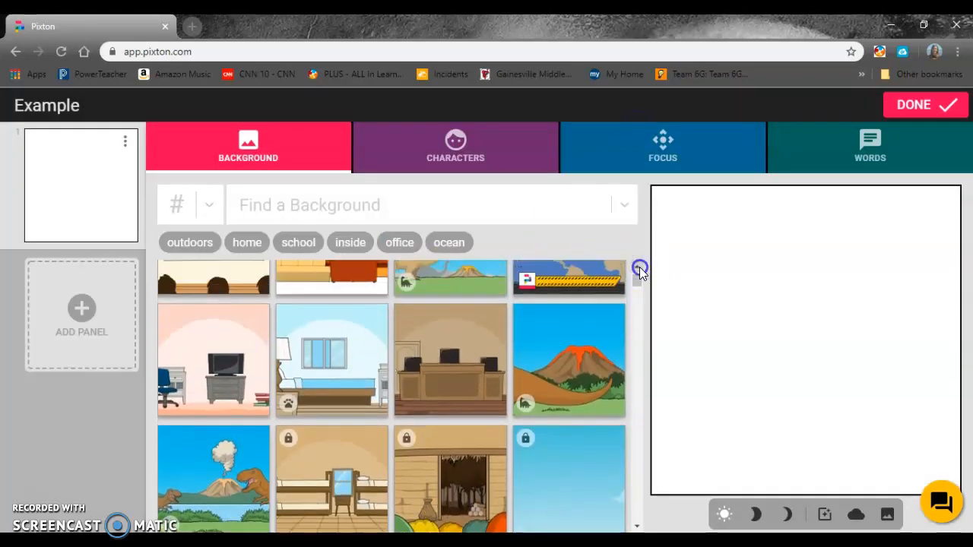
pyautogui.click(470, 401)
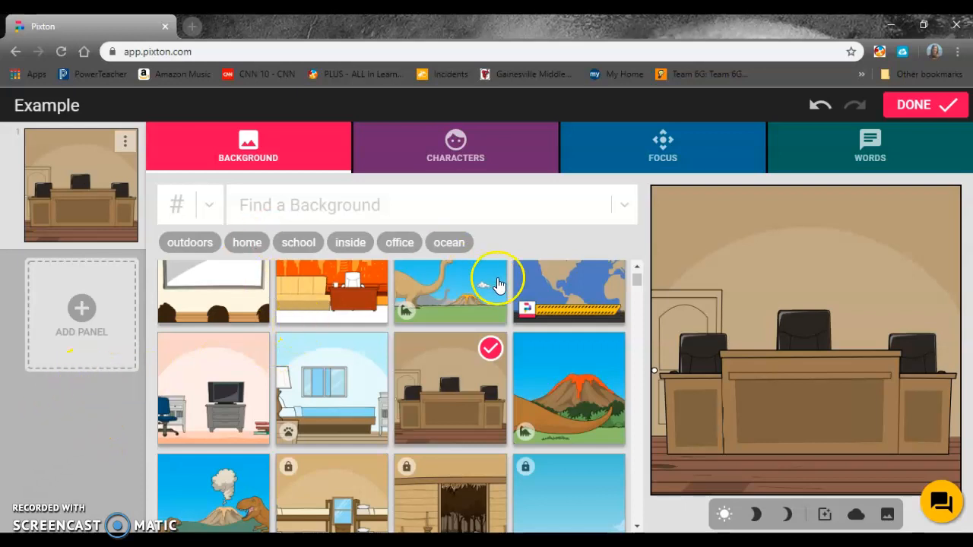
# - Try both darker lighting levels on the courtroom, look through the weather, backdrop and color effects, and restore full daylight
pyautogui.click(757, 518)
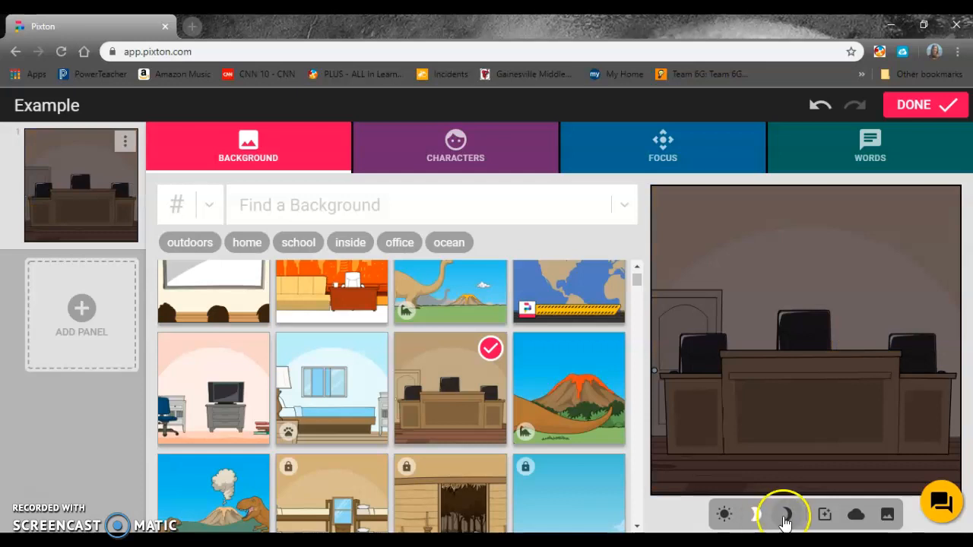
pyautogui.click(788, 516)
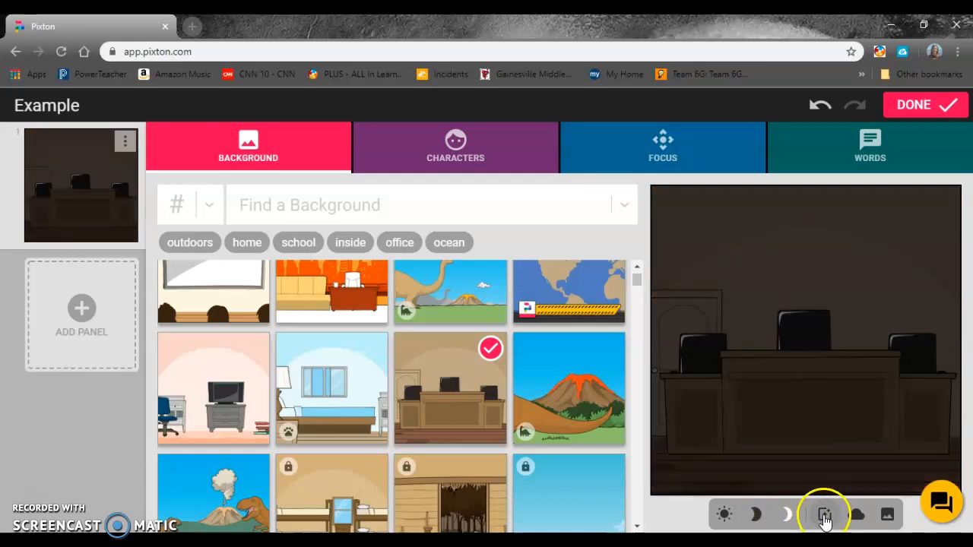
pyautogui.click(856, 518)
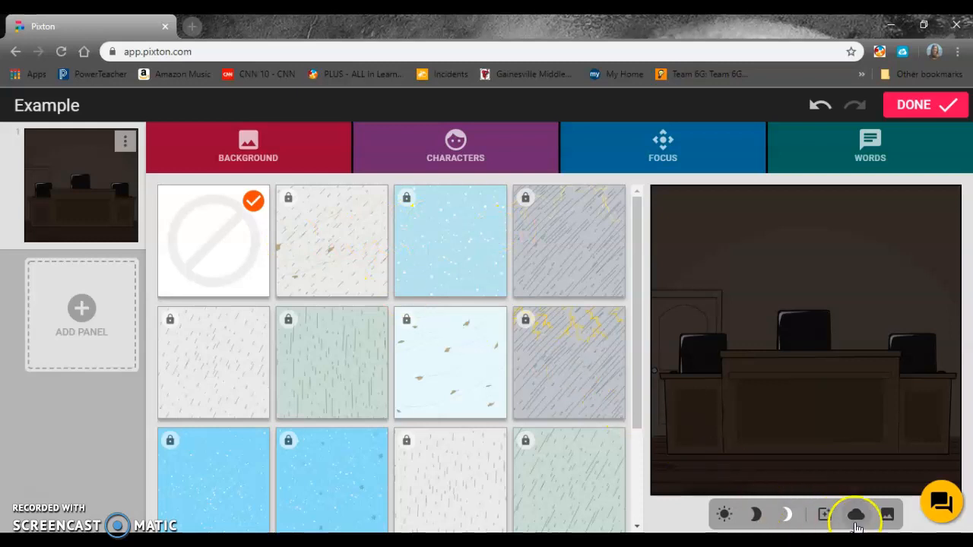
pyautogui.click(886, 517)
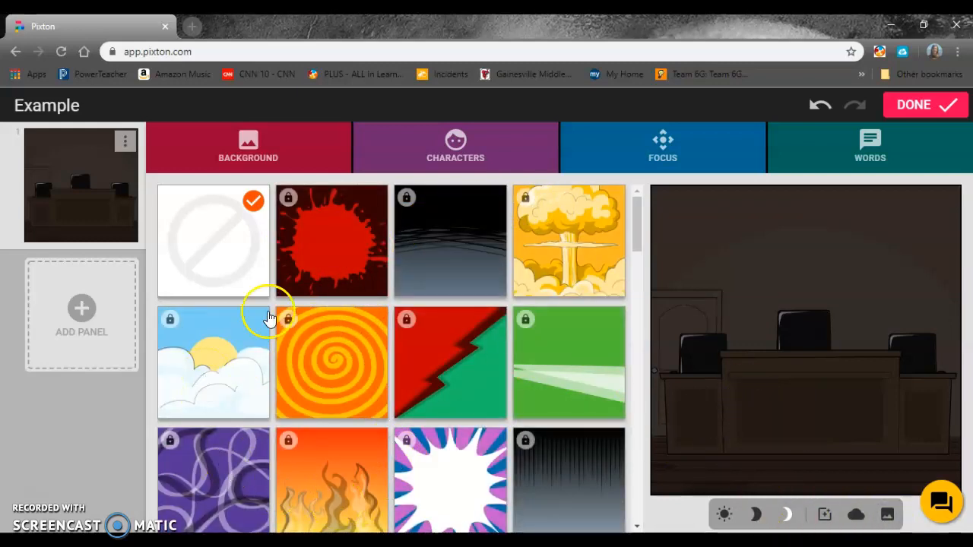
pyautogui.click(833, 520)
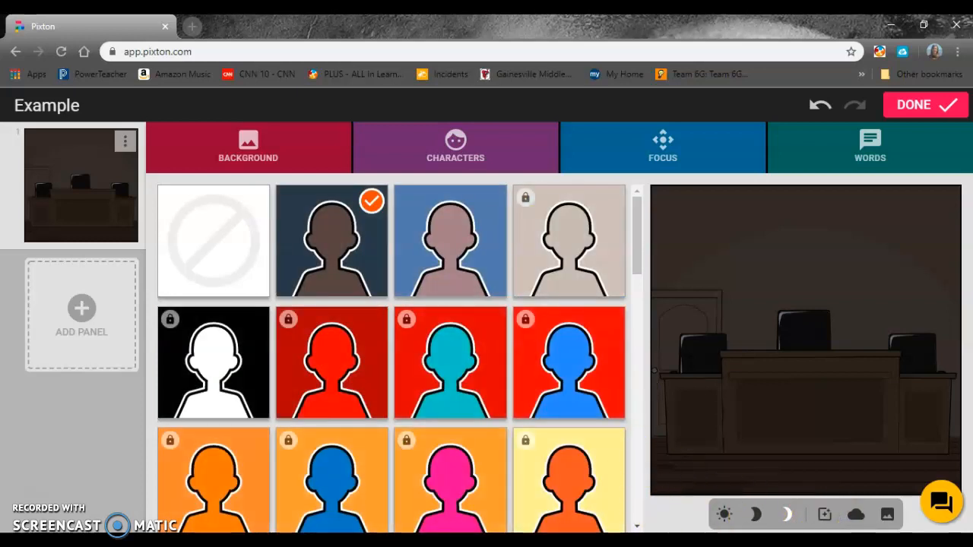
pyautogui.click(725, 514)
pyautogui.click(247, 222)
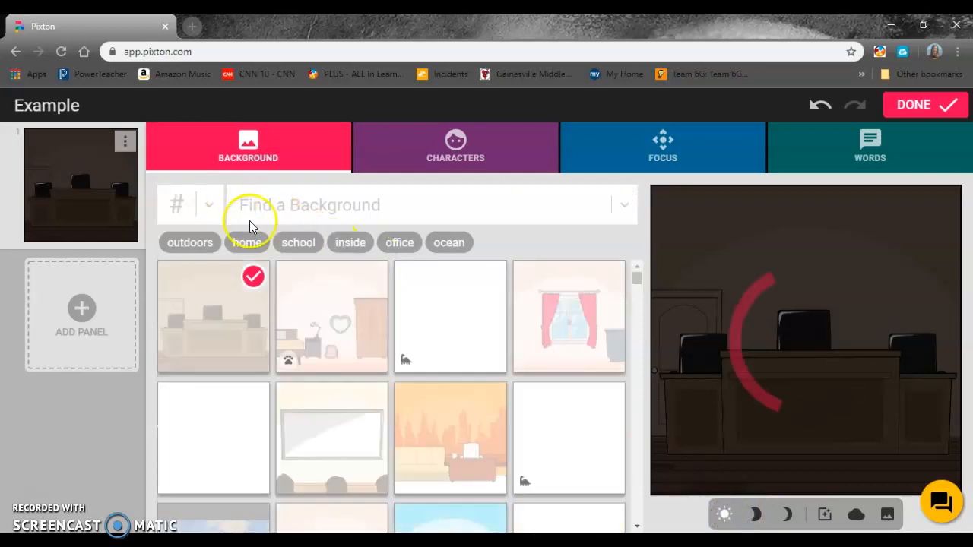
# - Add the teacher's avatar from the class characters to the courtroom and dress it in the long black robe with glasses
pyautogui.click(447, 158)
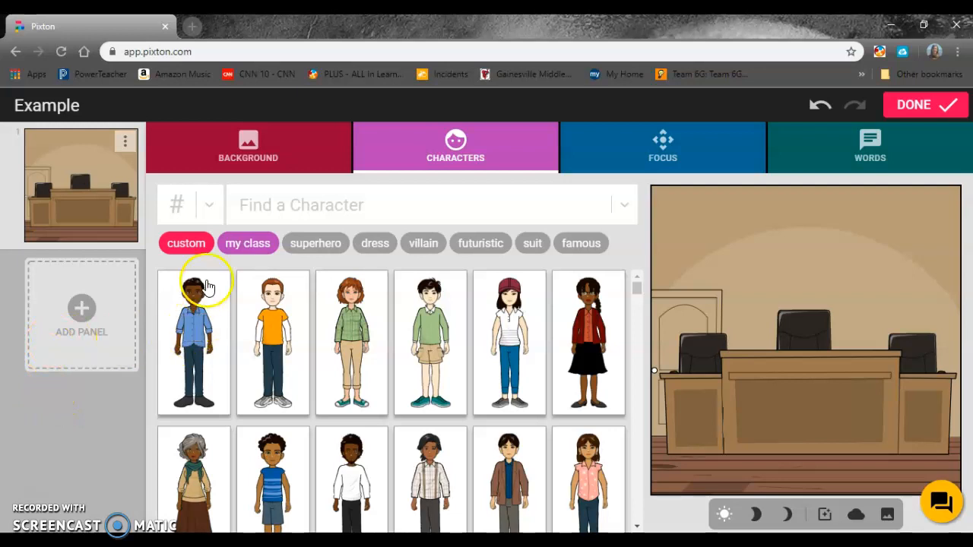
pyautogui.click(250, 245)
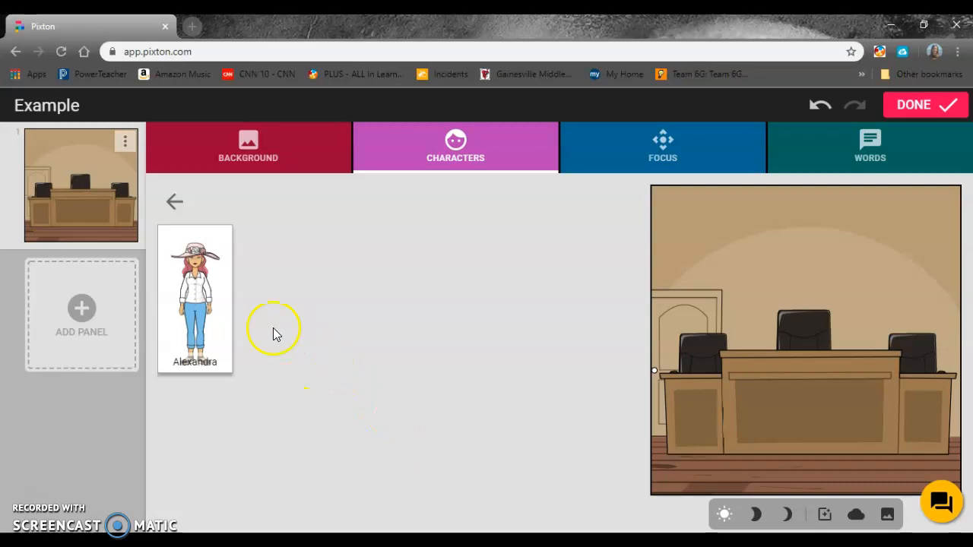
pyautogui.moveTo(182, 286); pyautogui.dragTo(807, 351)
pyautogui.click(187, 289)
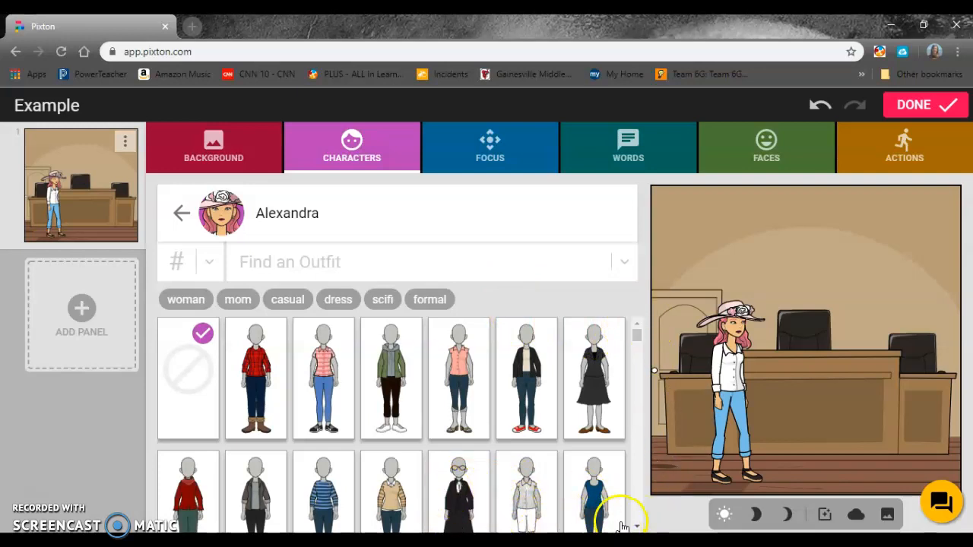
pyautogui.scroll(-3, 637, 525)
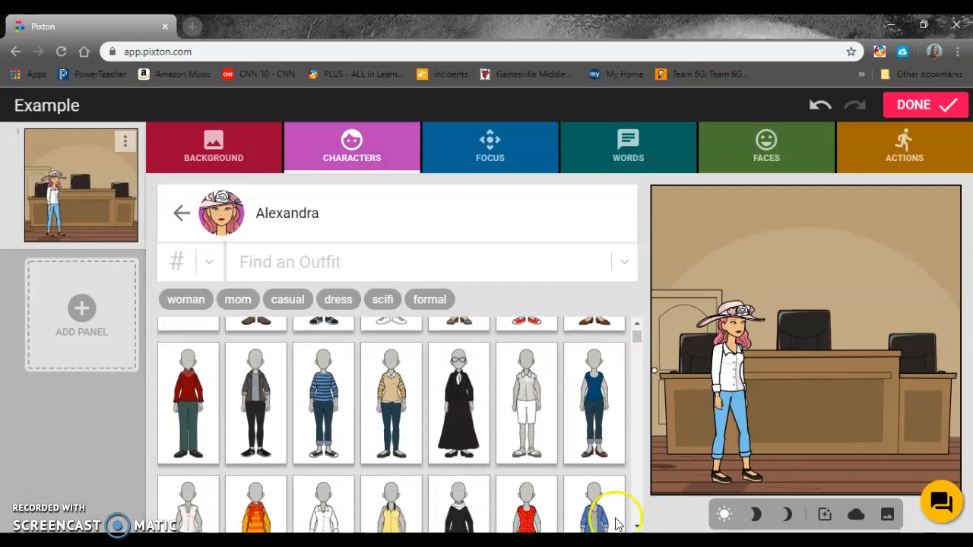
pyautogui.click(448, 405)
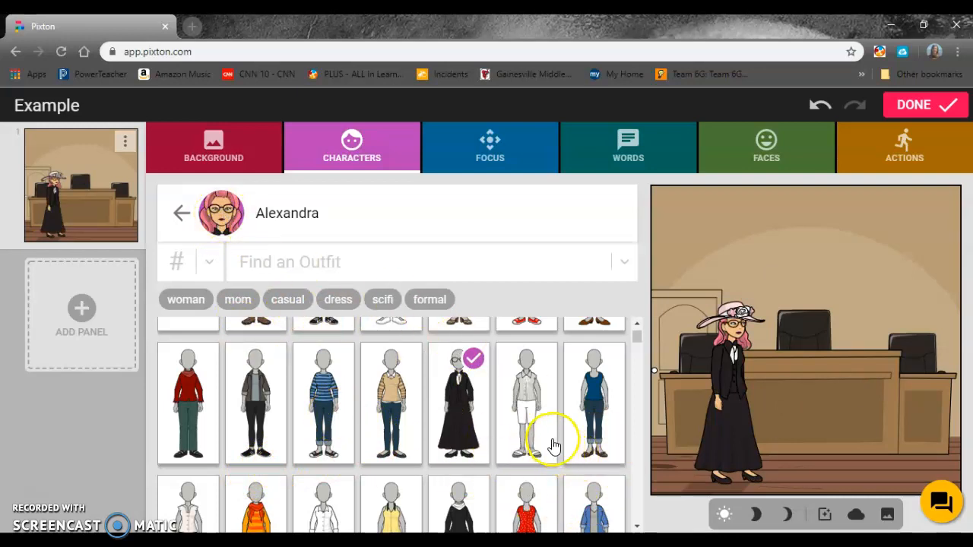
# - Browse further outfits for the teacher's avatar and check which content pack unlocks the locked dark red gown
pyautogui.scroll(-5, 636, 526)
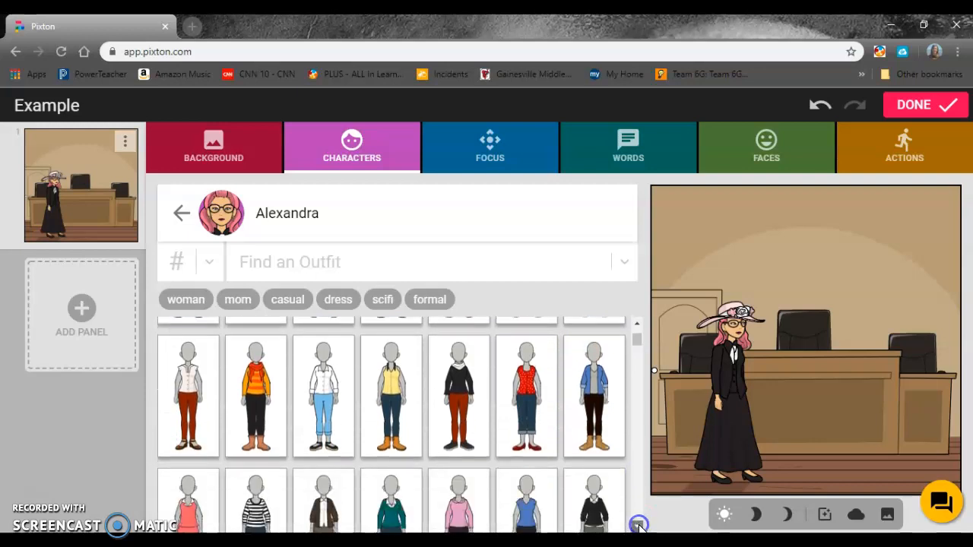
pyautogui.scroll(-5, 637, 525)
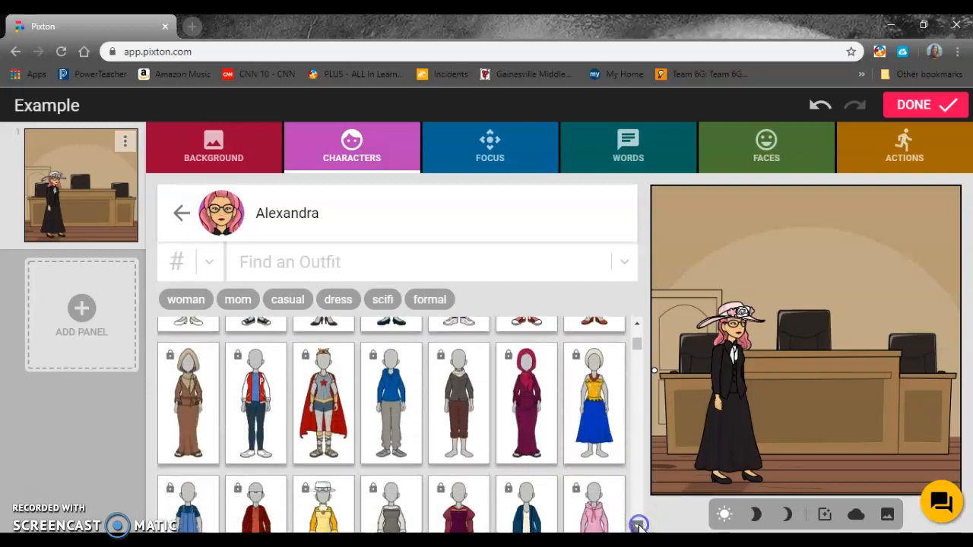
pyautogui.click(448, 495)
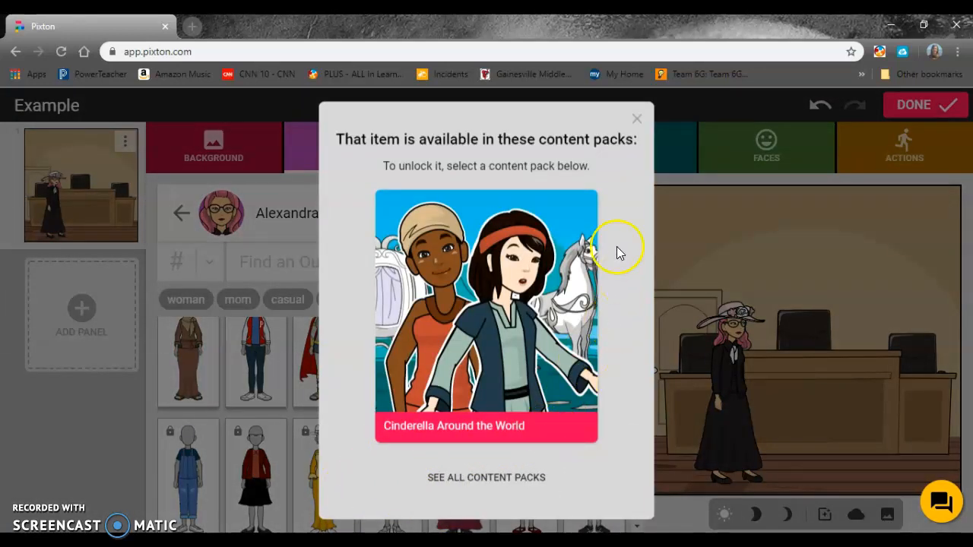
pyautogui.click(640, 123)
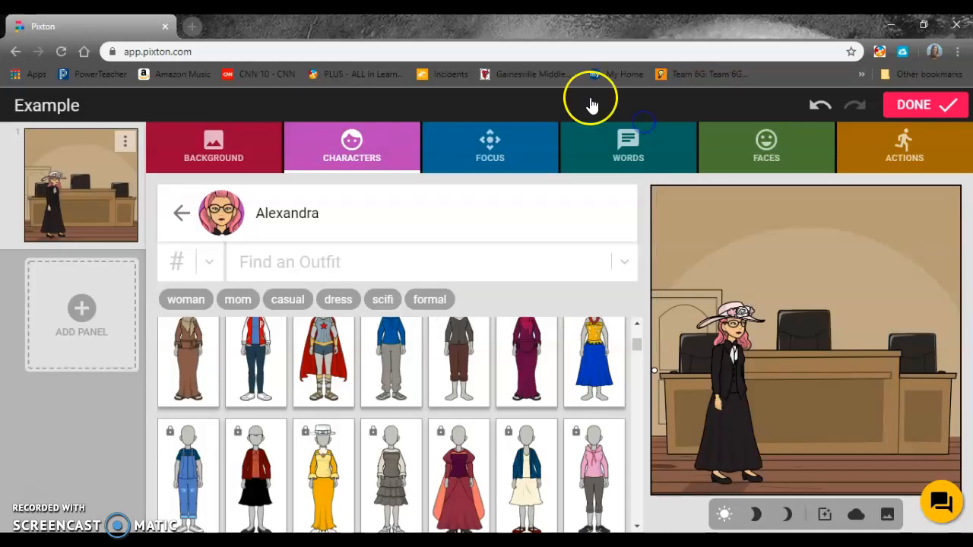
# - Add the dark-haired female character in the red jacket and black skirt as the panel's second character
pyautogui.click(182, 218)
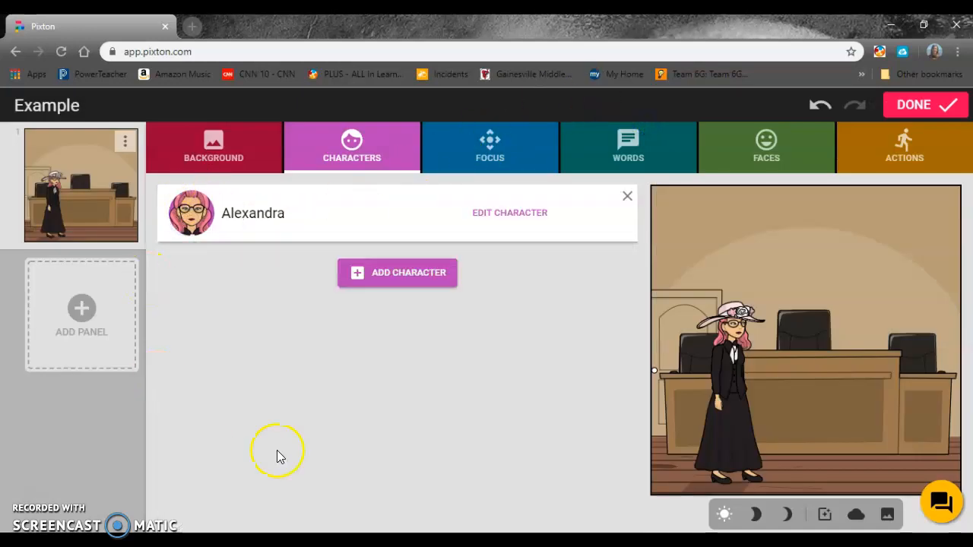
pyautogui.click(496, 218)
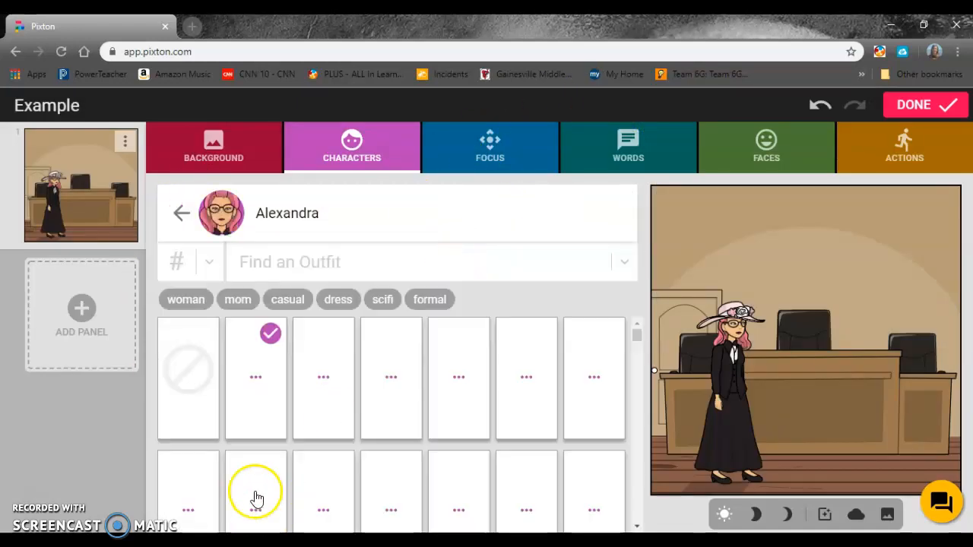
pyautogui.click(186, 216)
pyautogui.click(399, 279)
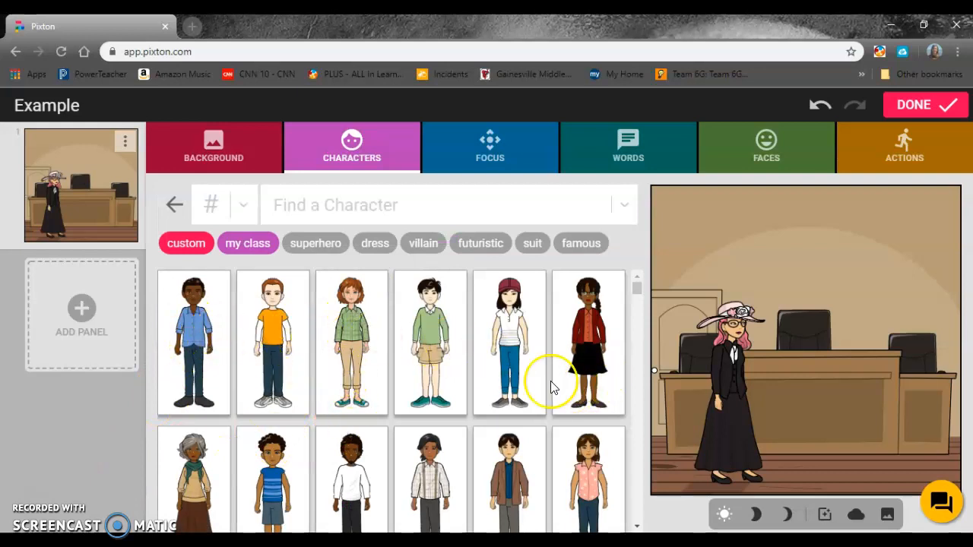
pyautogui.click(589, 333)
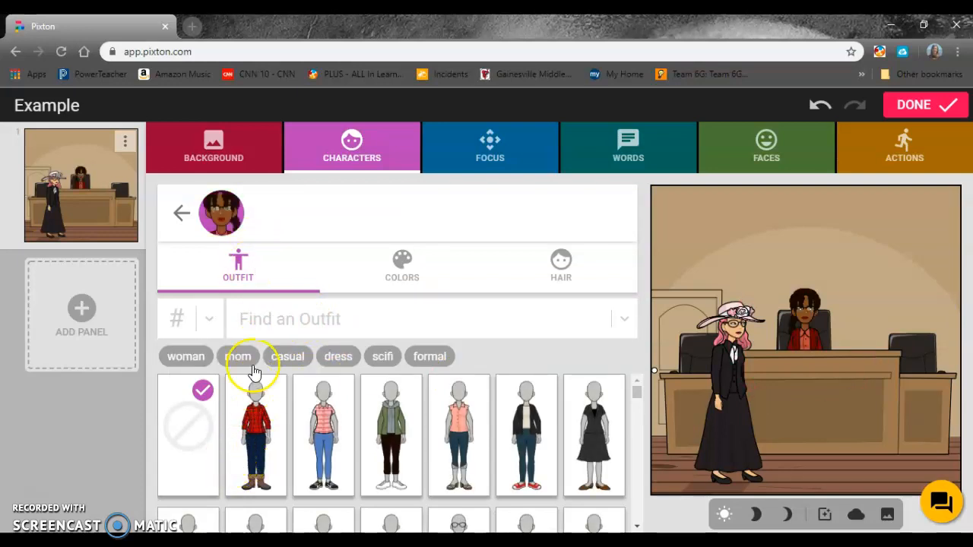
pyautogui.click(184, 213)
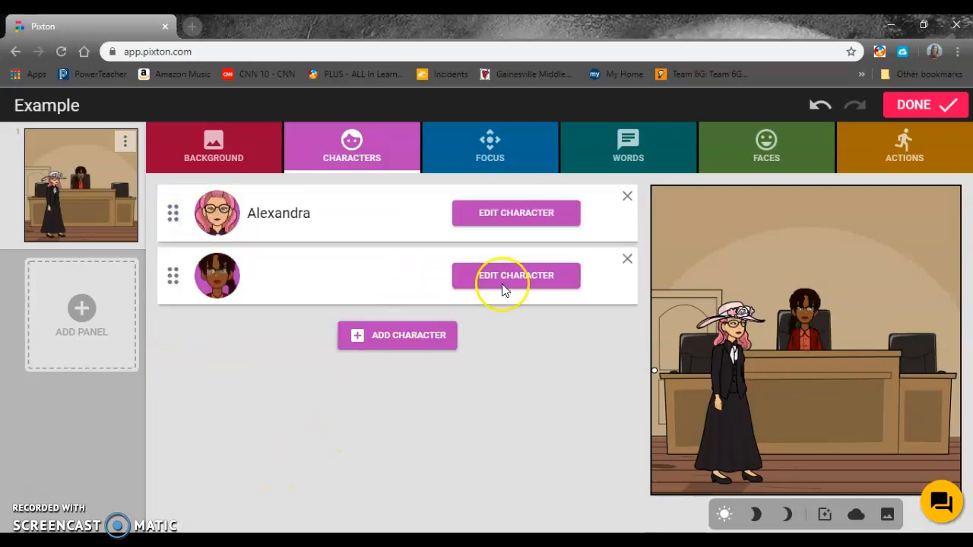
# - Add the dark-haired male character in the brown blazer and blue shirt as the panel's third character
pyautogui.click(376, 339)
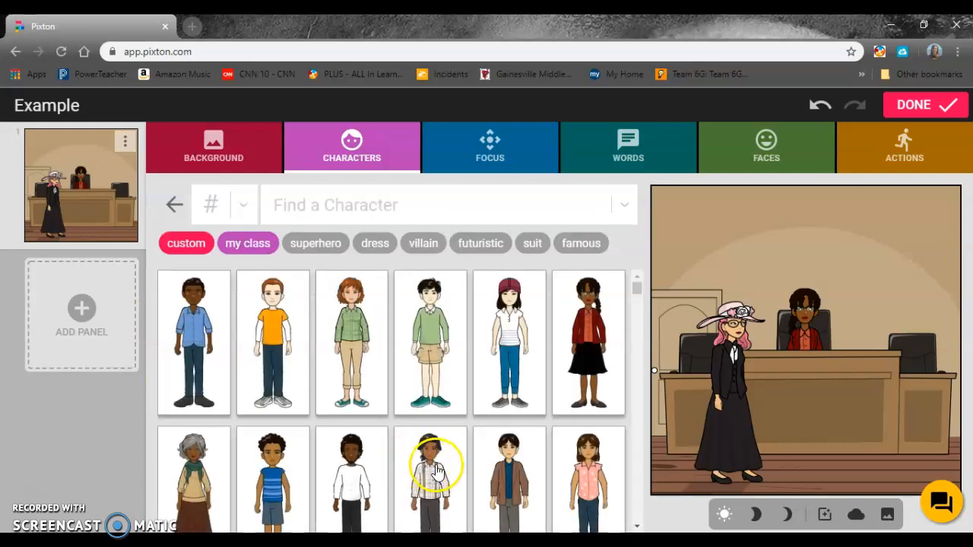
pyautogui.click(496, 462)
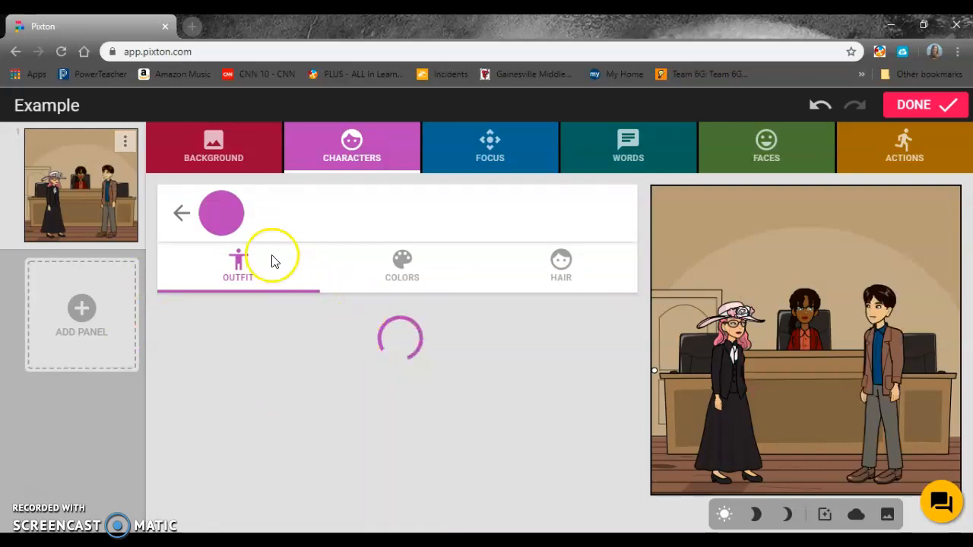
pyautogui.click(181, 212)
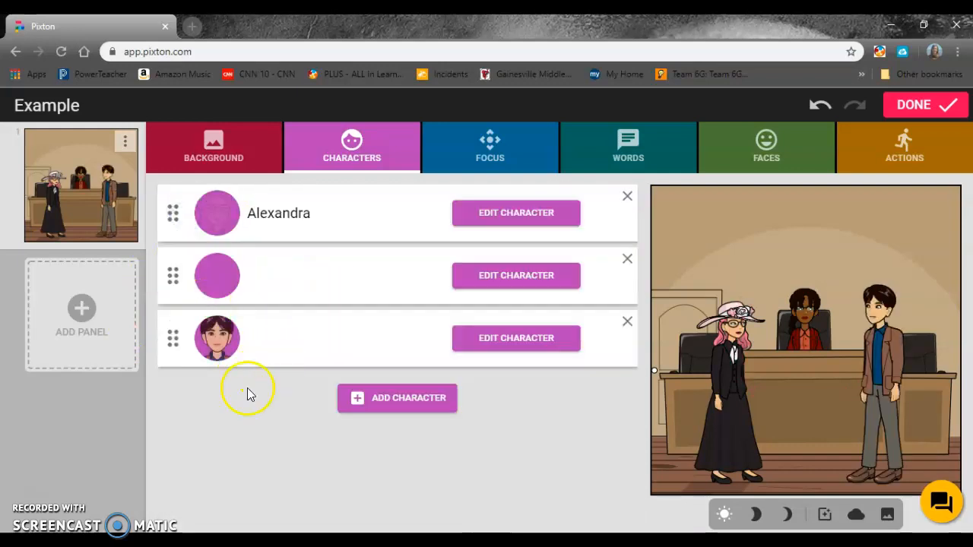
# - Try focus layouts B and D for the courtroom panel, and settle on layout A
pyautogui.click(480, 149)
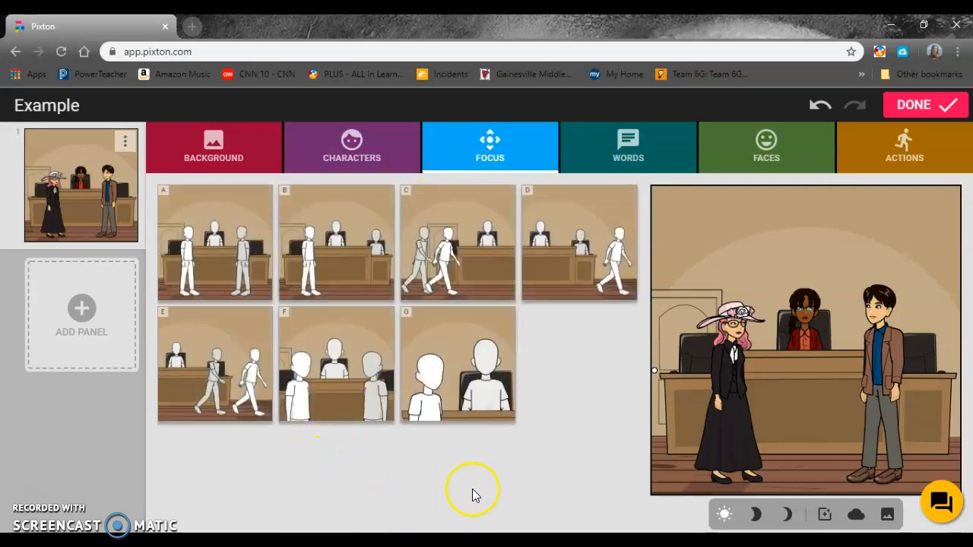
pyautogui.click(341, 250)
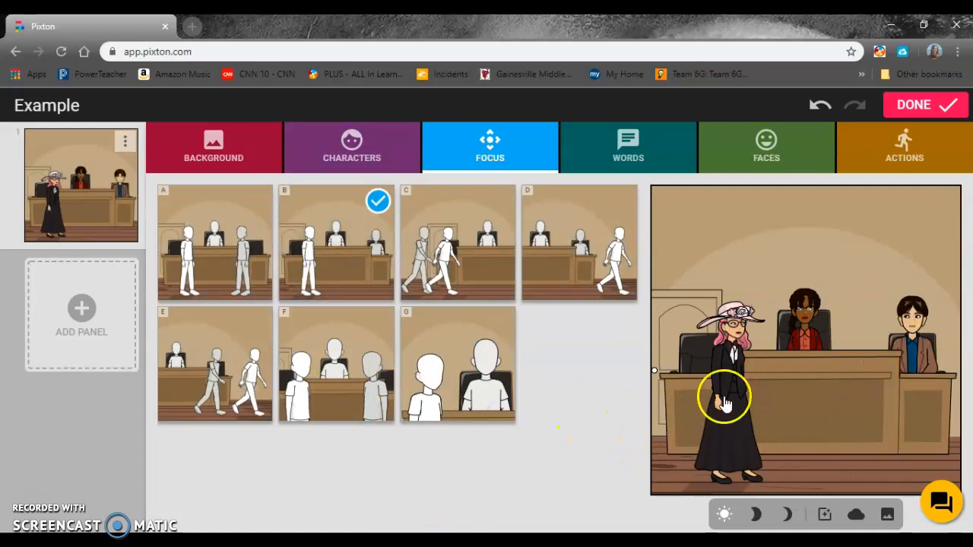
pyautogui.moveTo(733, 362); pyautogui.dragTo(704, 363)
pyautogui.click(582, 261)
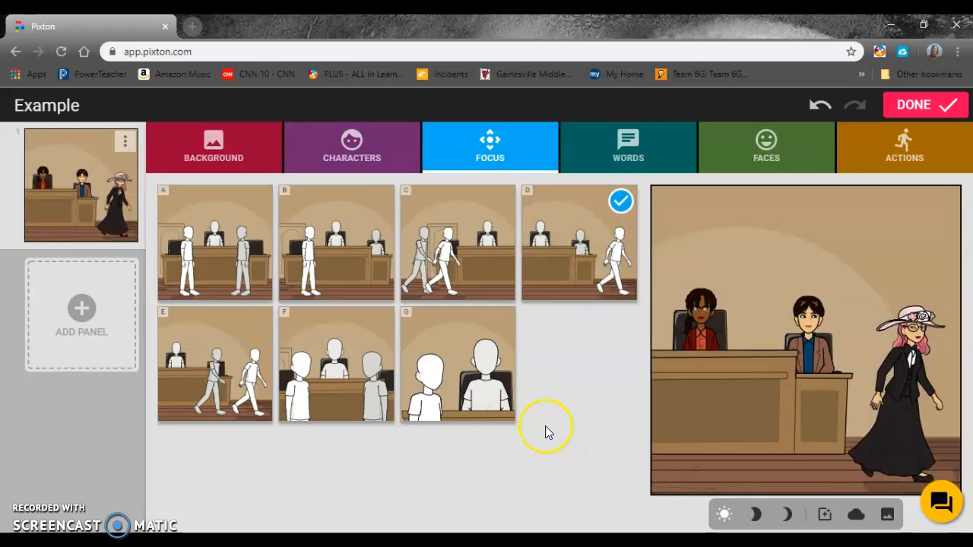
pyautogui.click(228, 256)
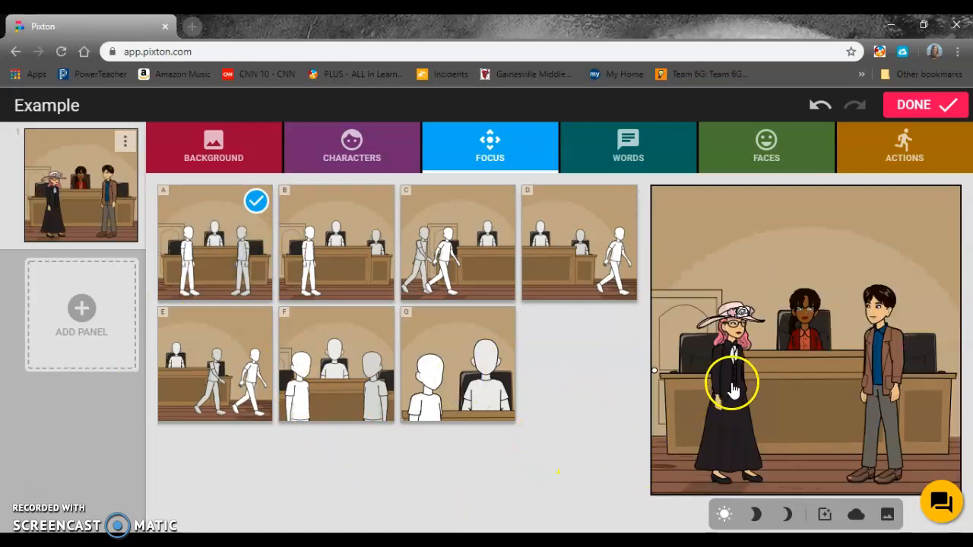
# - Swap the teacher's avatar and the man in the brown blazer so the avatar stands at the panel's right side
pyautogui.moveTo(722, 403); pyautogui.dragTo(891, 410)
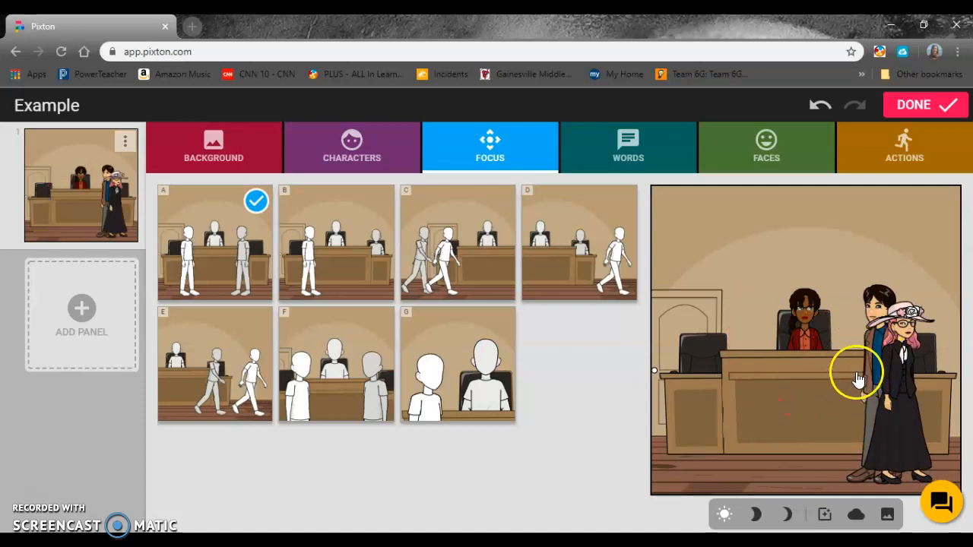
pyautogui.moveTo(877, 365); pyautogui.dragTo(721, 405)
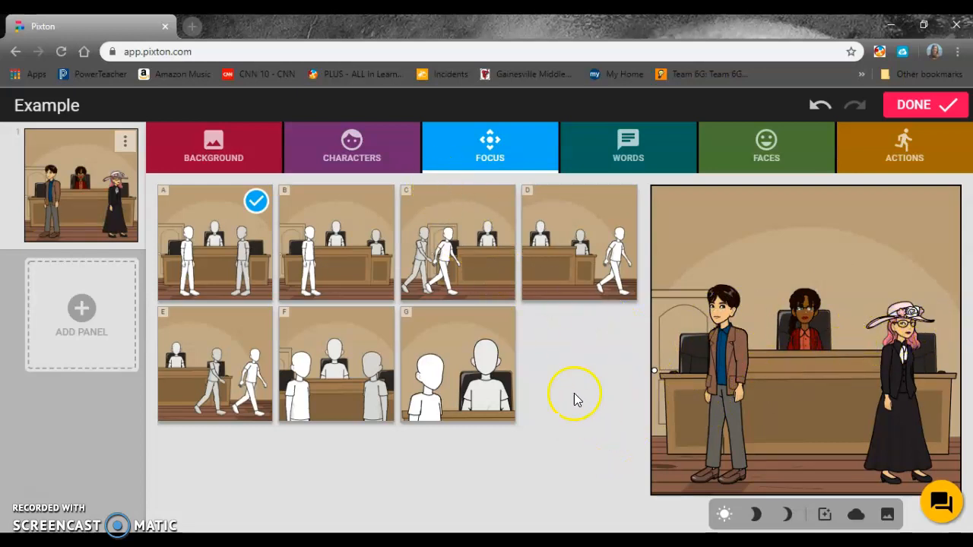
# - Give the teacher's avatar a speech bubble reading "Would you like to play a game?"
pyautogui.click(624, 161)
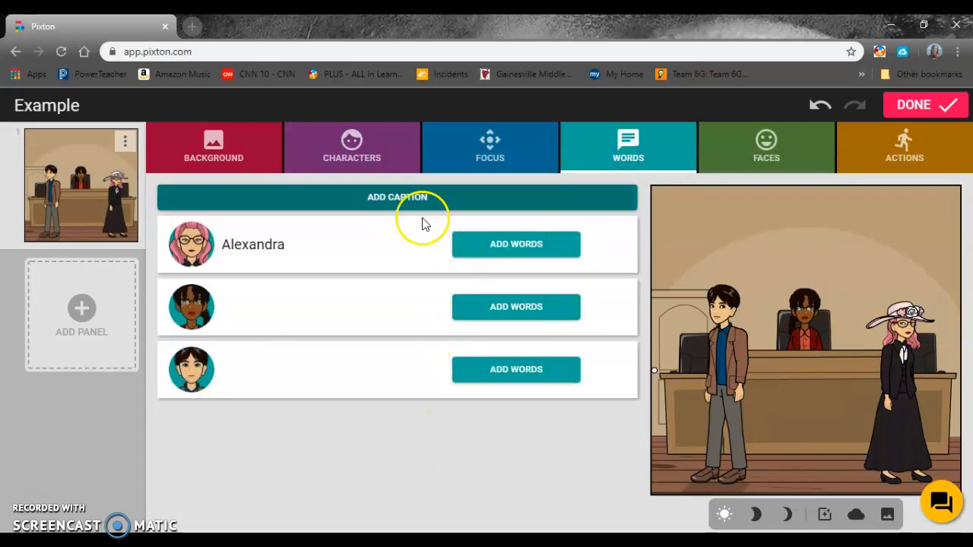
pyautogui.click(474, 255)
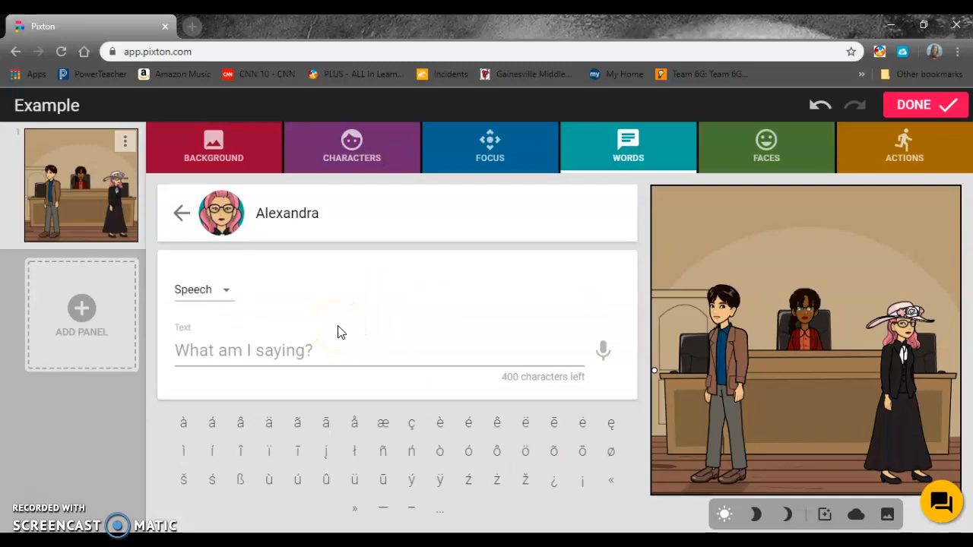
pyautogui.write('Would you li')
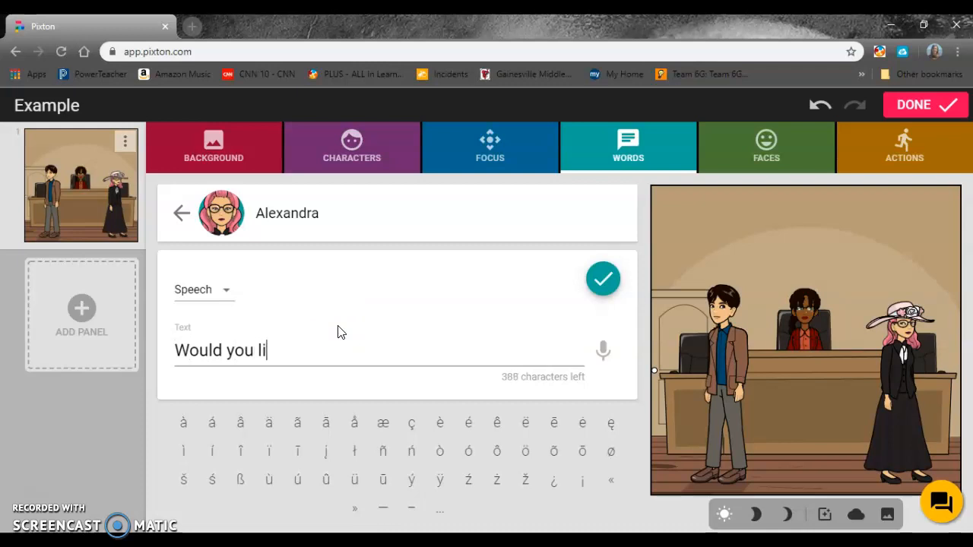
pyautogui.write('ke to play a game?')
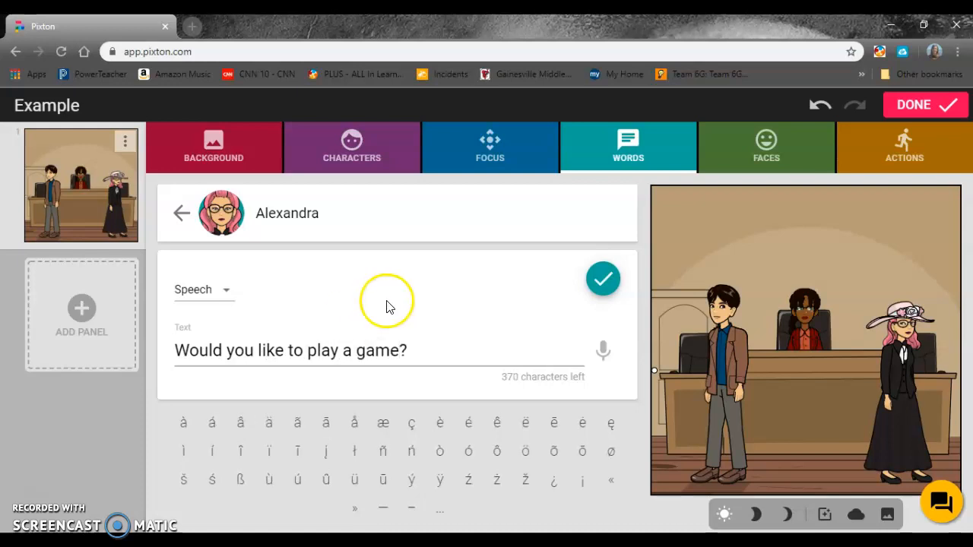
pyautogui.click(608, 279)
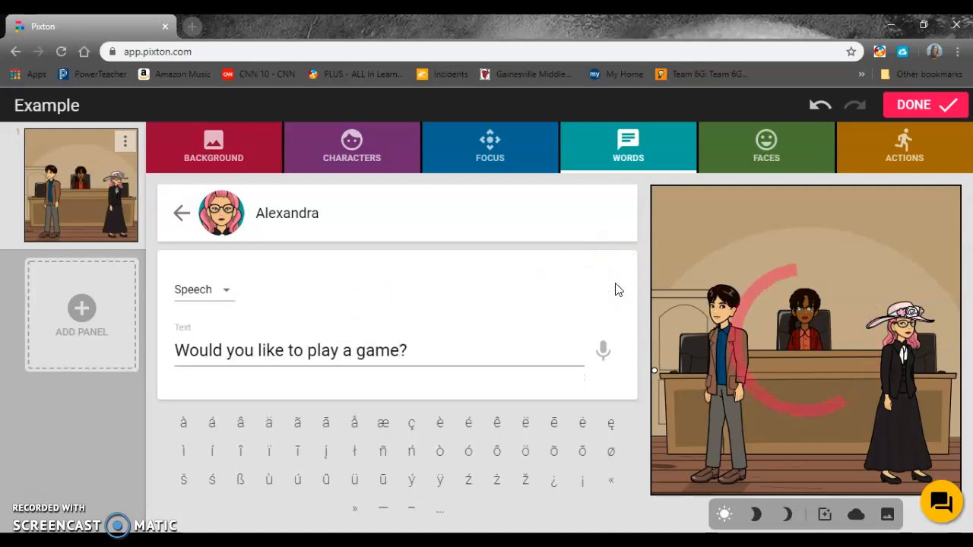
pyautogui.click(180, 213)
# - Give the seated woman in the red jacket a speech bubble reading "I don't care for games, but why not..."
pyautogui.click(547, 308)
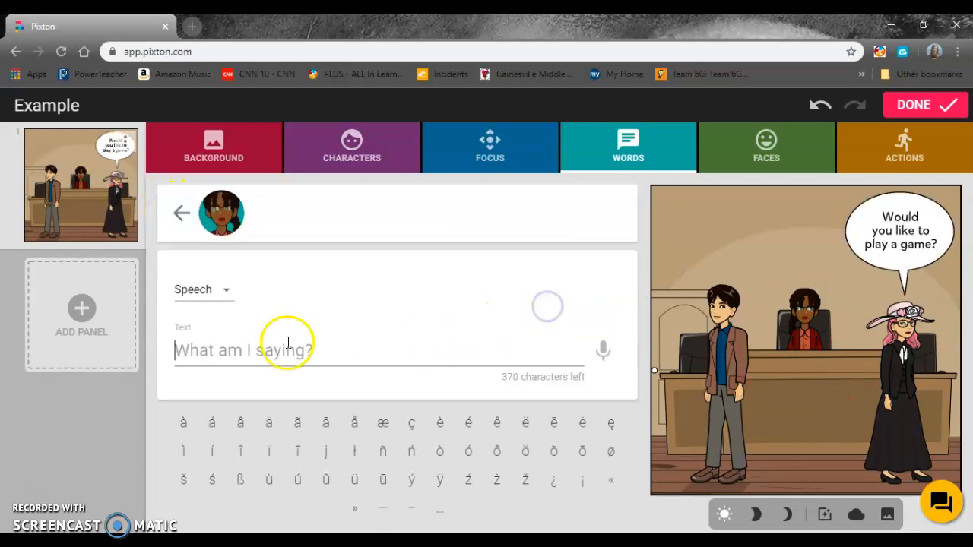
pyautogui.press('shift')
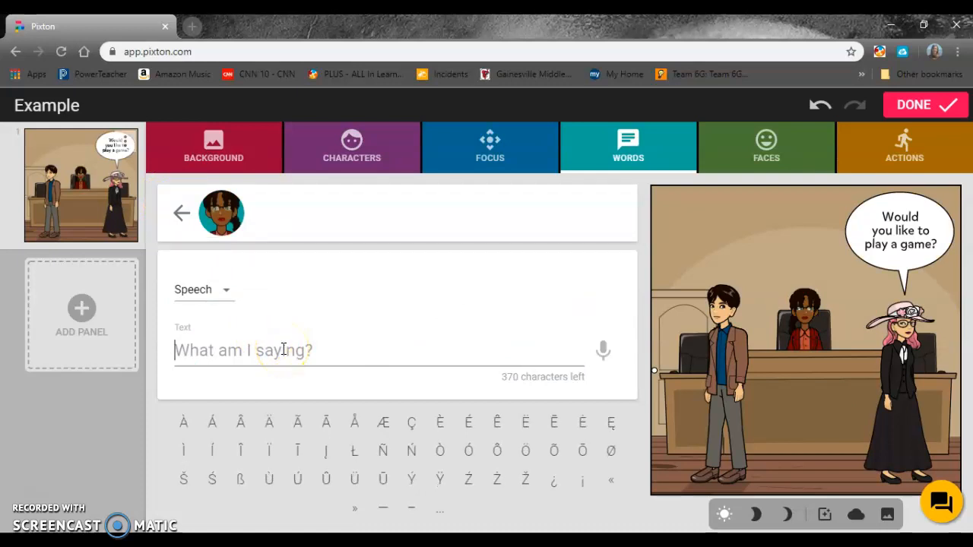
pyautogui.write('I d')
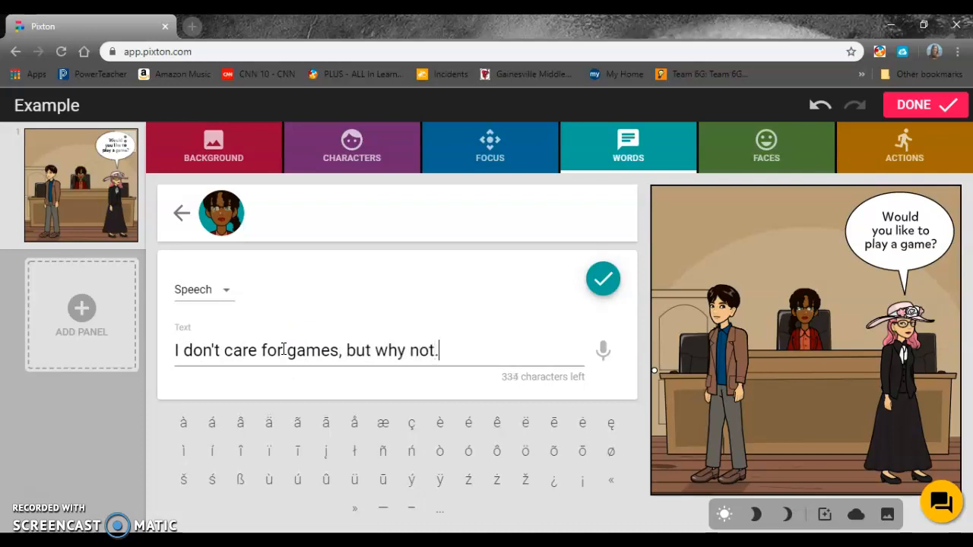
pyautogui.click(601, 278)
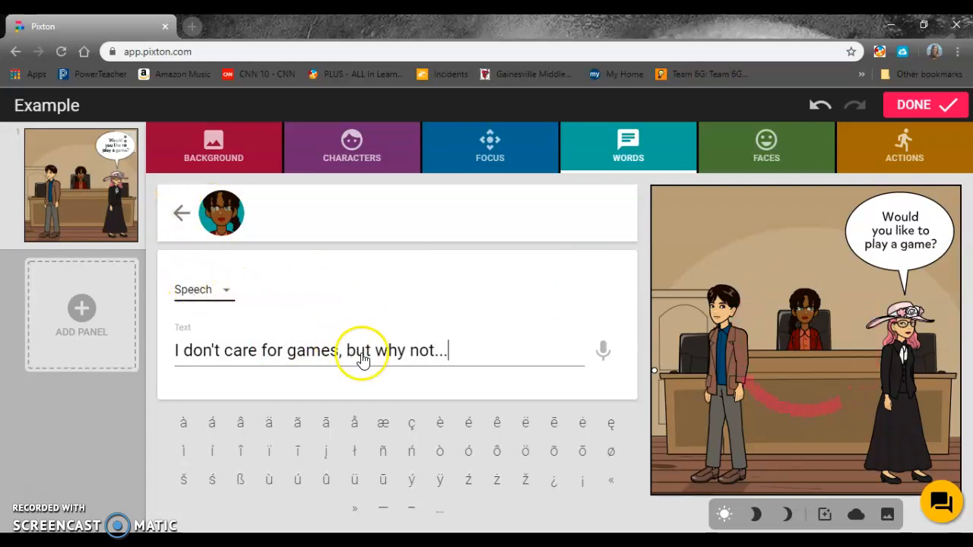
pyautogui.click(166, 214)
# - Give the man in the brown blazer the words "I'm in!" in a Shout bubble
pyautogui.click(532, 369)
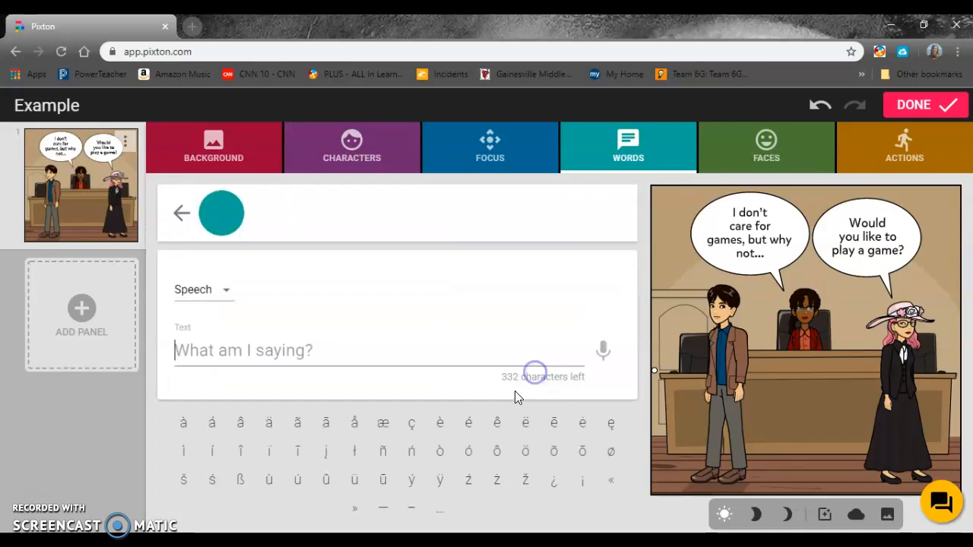
pyautogui.click(387, 371)
pyautogui.write('Im')
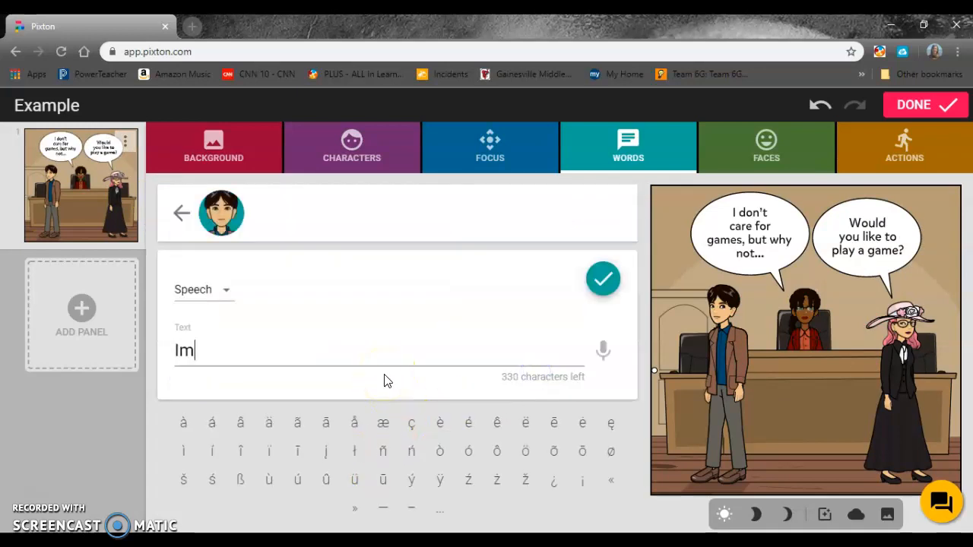
pyautogui.write('m in!')
pyautogui.click(217, 295)
pyautogui.click(202, 302)
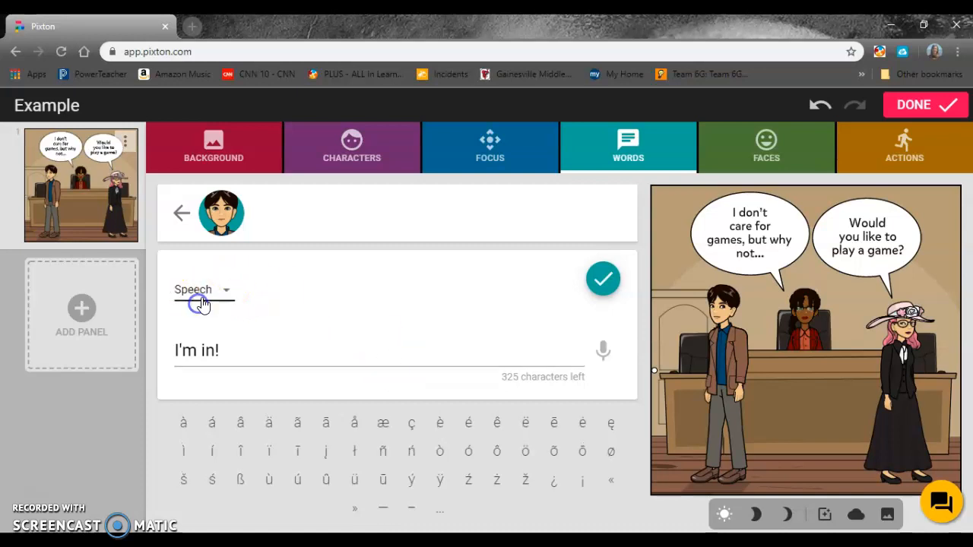
pyautogui.click(205, 298)
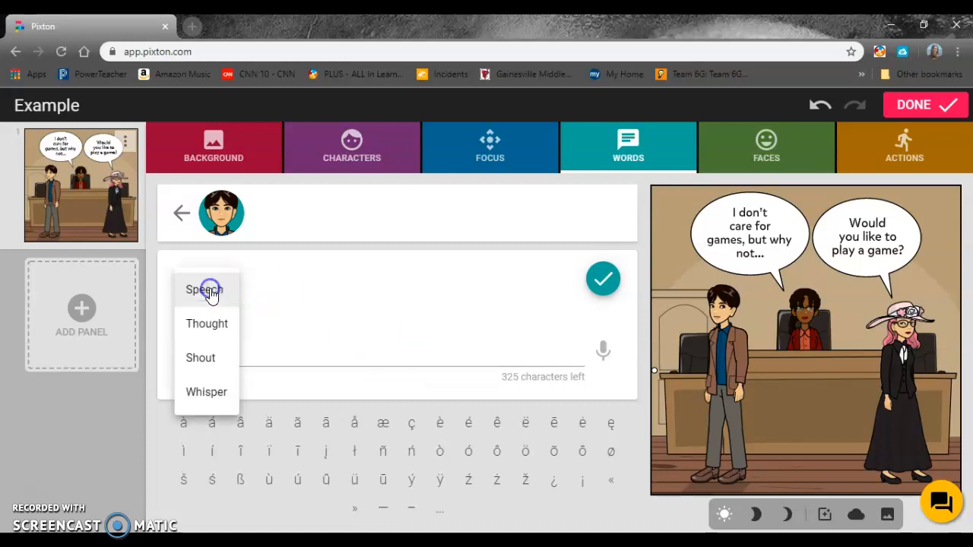
pyautogui.click(216, 356)
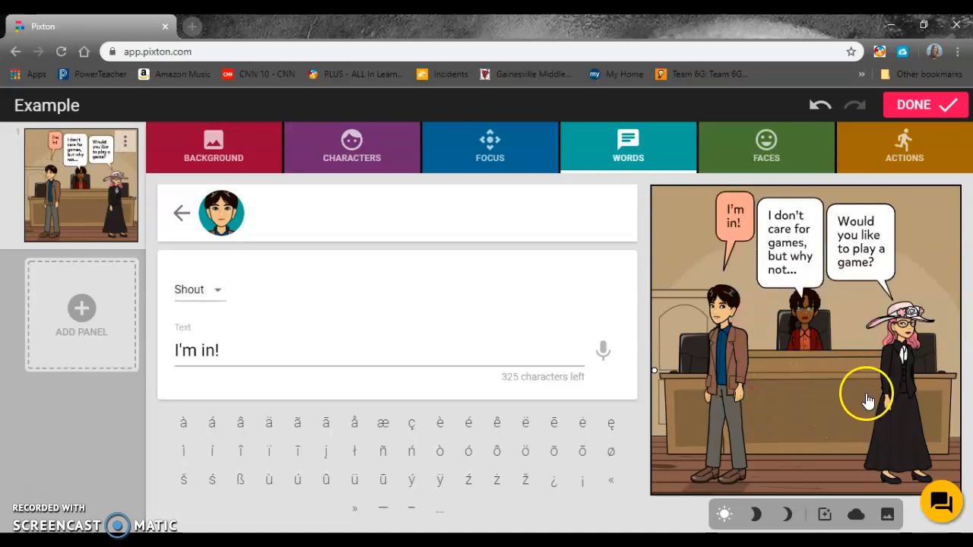
# - Move the teacher's avatar to the panel's left side and the man in the brown blazer to its right side
pyautogui.moveTo(907, 383); pyautogui.dragTo(697, 396)
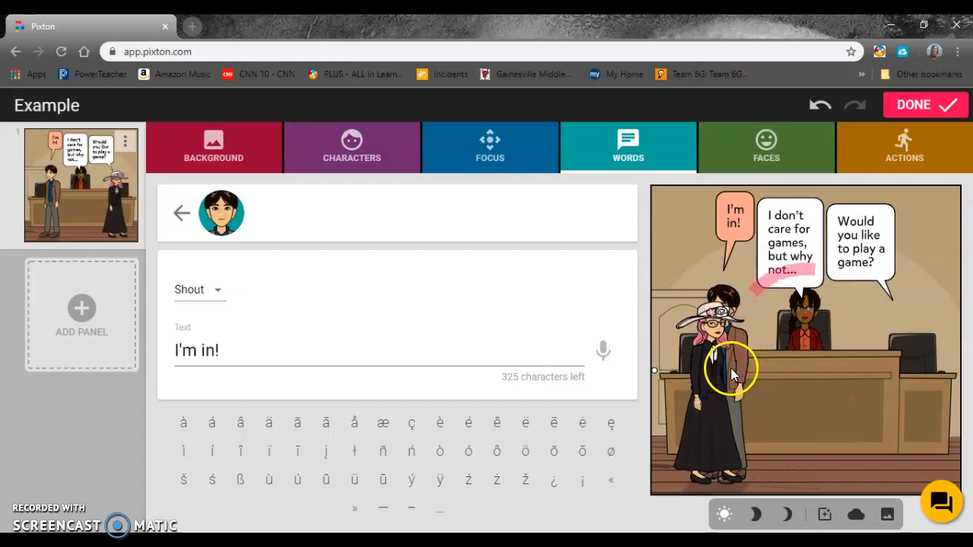
pyautogui.moveTo(733, 370); pyautogui.dragTo(912, 386)
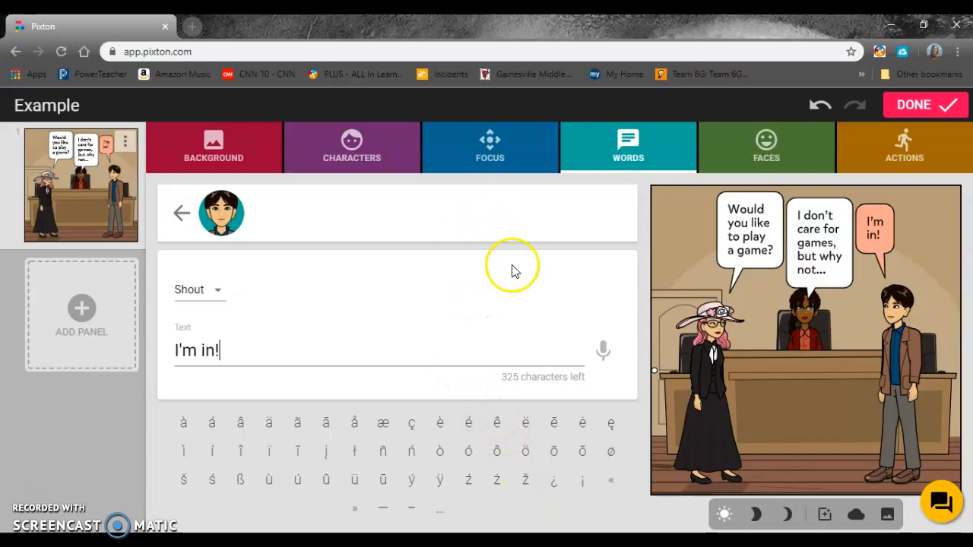
# - Give the man in the brown blazer the wide-eyed, open-mouthed laughing expression
pyautogui.click(741, 153)
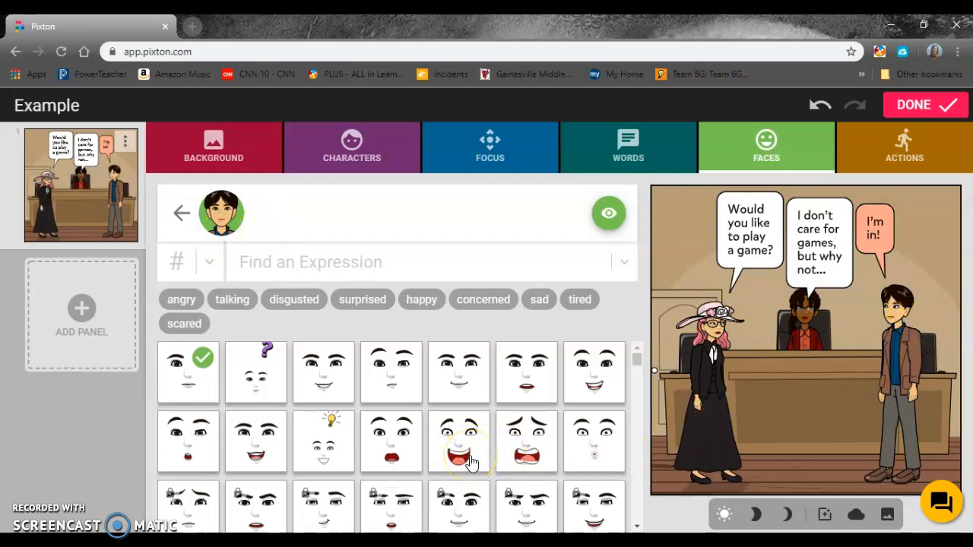
pyautogui.click(467, 454)
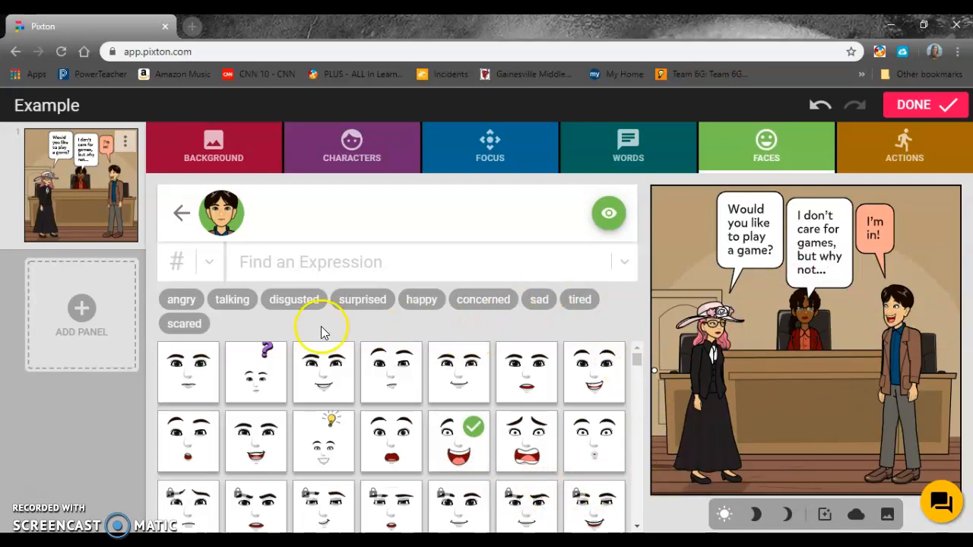
pyautogui.click(183, 215)
# - Give the seated woman in the red jacket the raised-eyebrow expression with a closed, unsmiling mouth
pyautogui.click(513, 278)
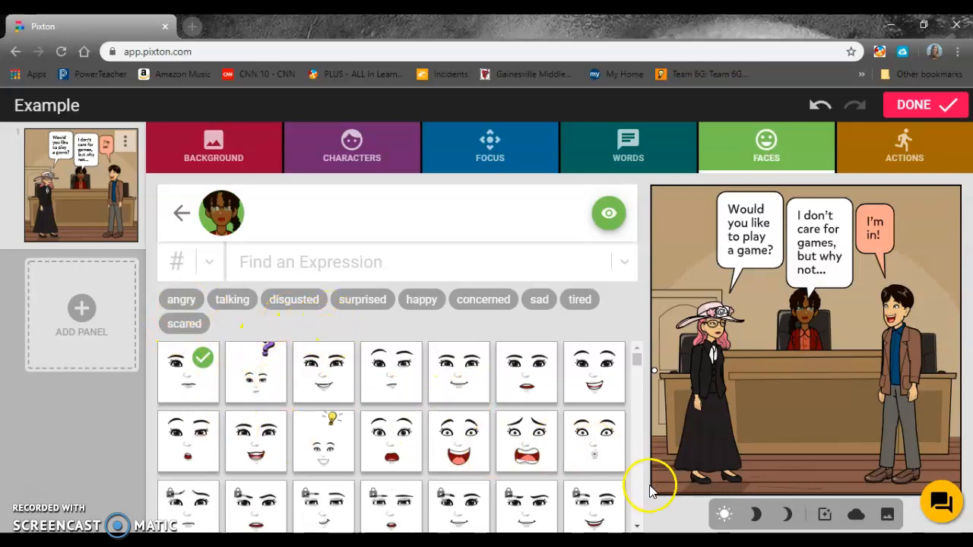
pyautogui.click(637, 526)
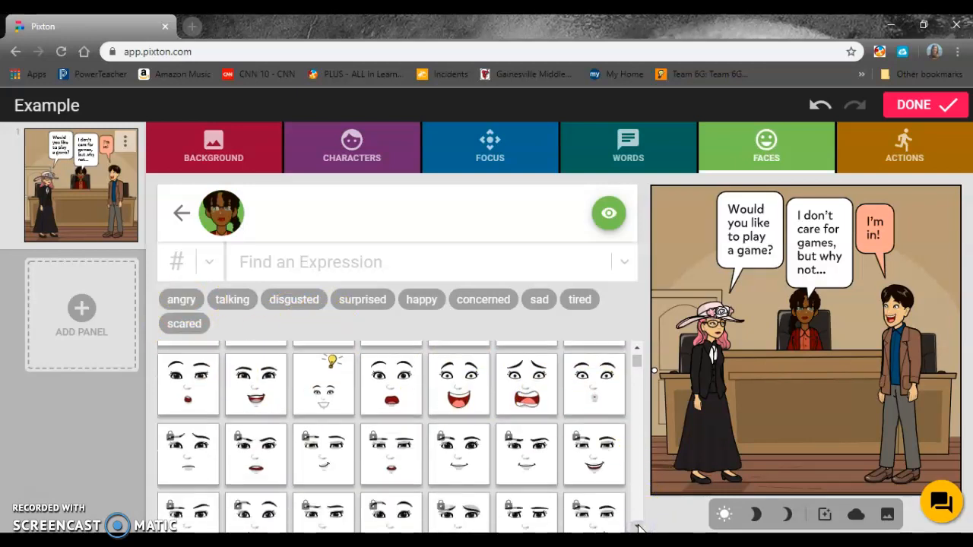
pyautogui.click(636, 347)
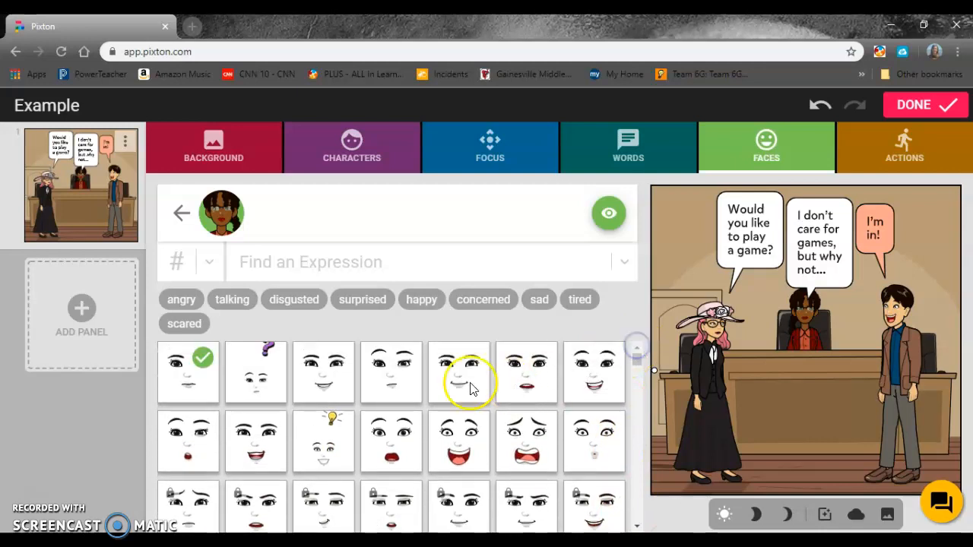
pyautogui.click(384, 371)
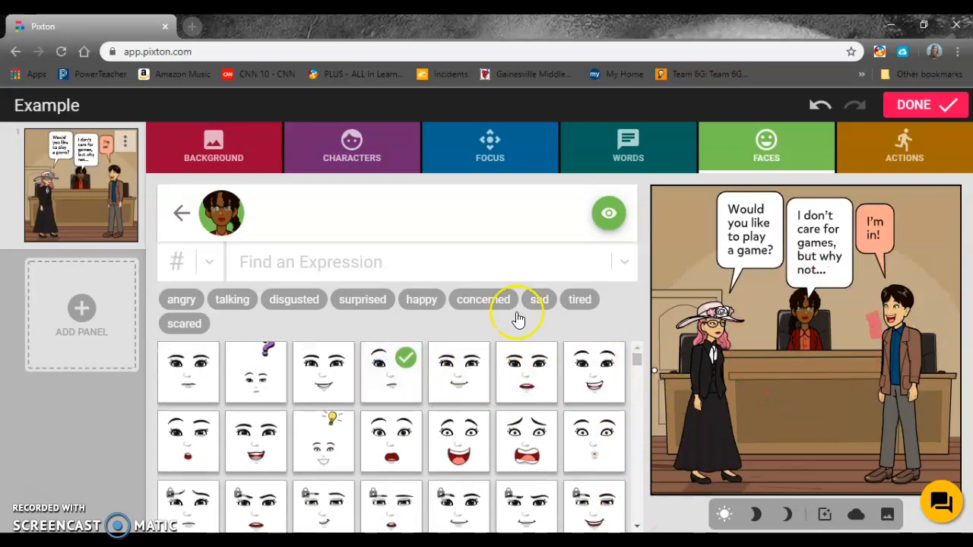
pyautogui.click(182, 216)
# - Give the teacher's avatar a smiling expression and the standing pose with one arm raised forward
pyautogui.click(544, 215)
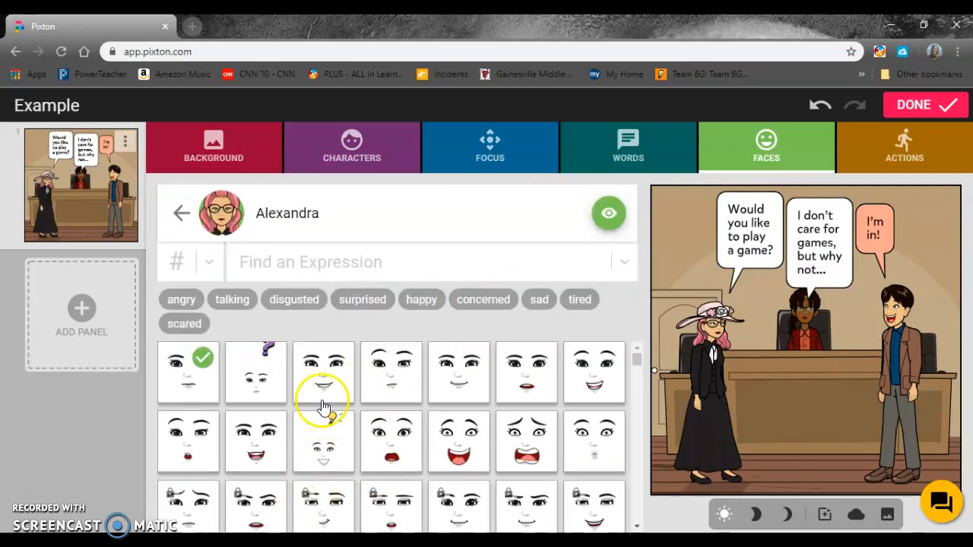
pyautogui.click(328, 388)
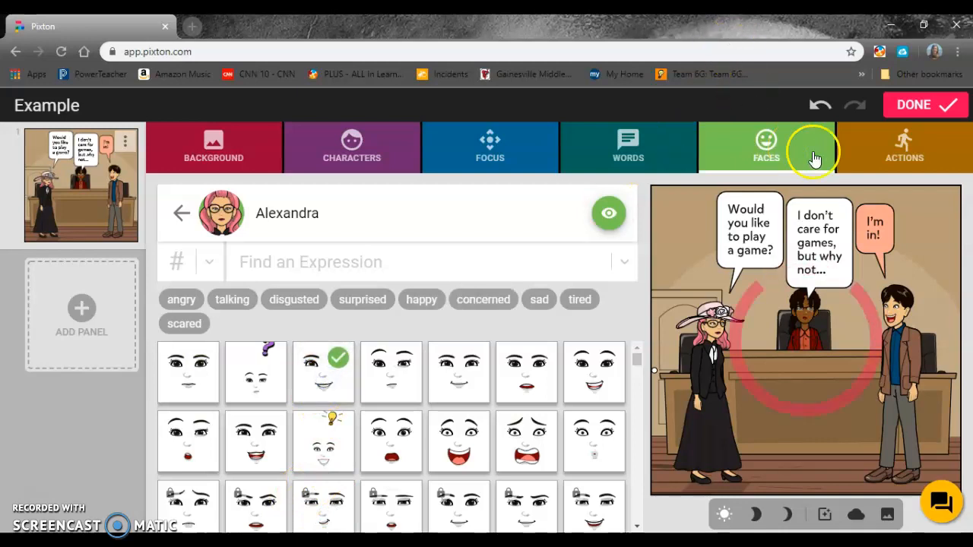
pyautogui.click(883, 152)
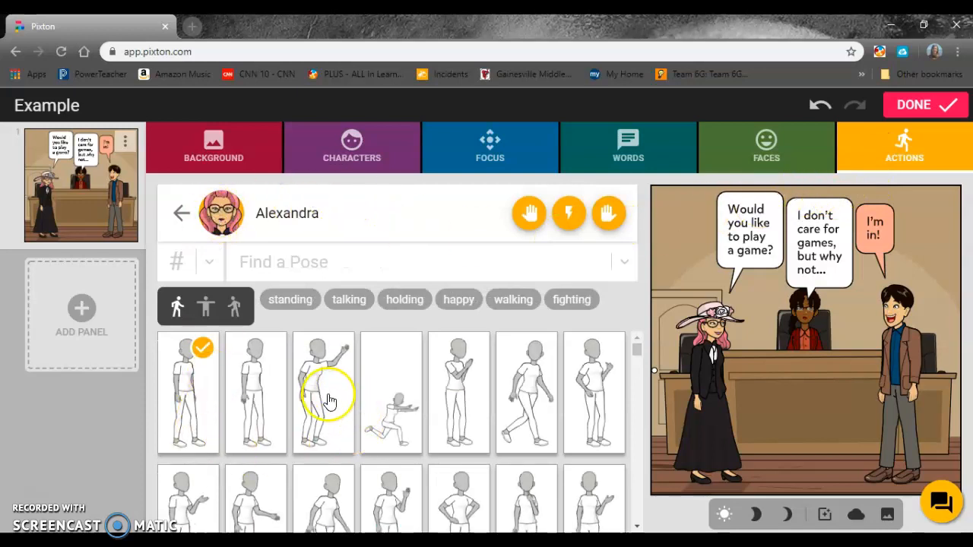
pyautogui.click(325, 409)
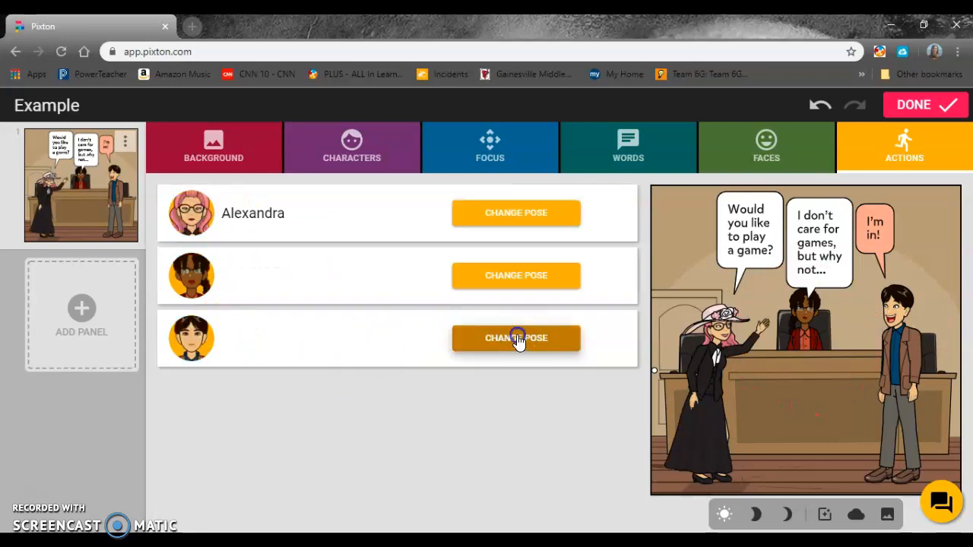
# - Give the man in the brown blazer the front-facing standing pose with both arms spread open
pyautogui.click(519, 340)
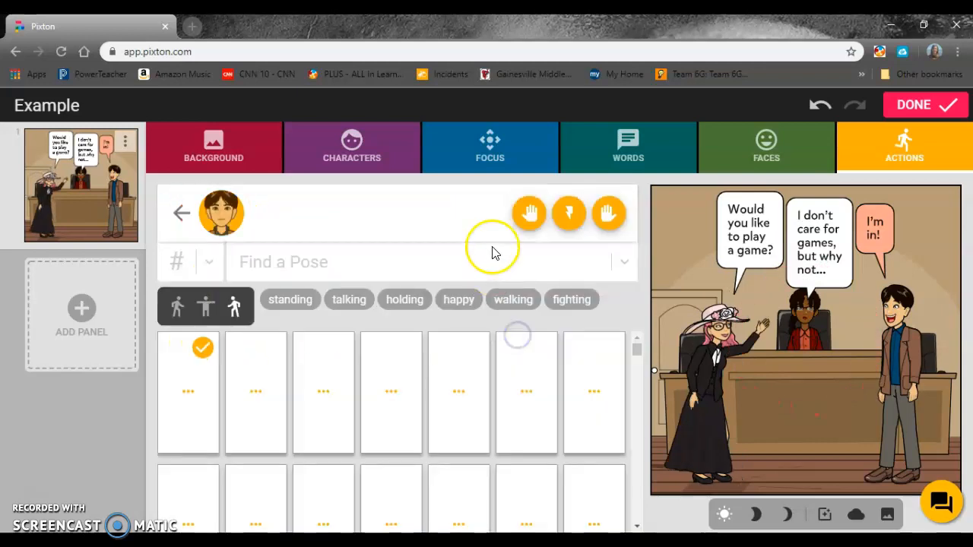
pyautogui.click(637, 526)
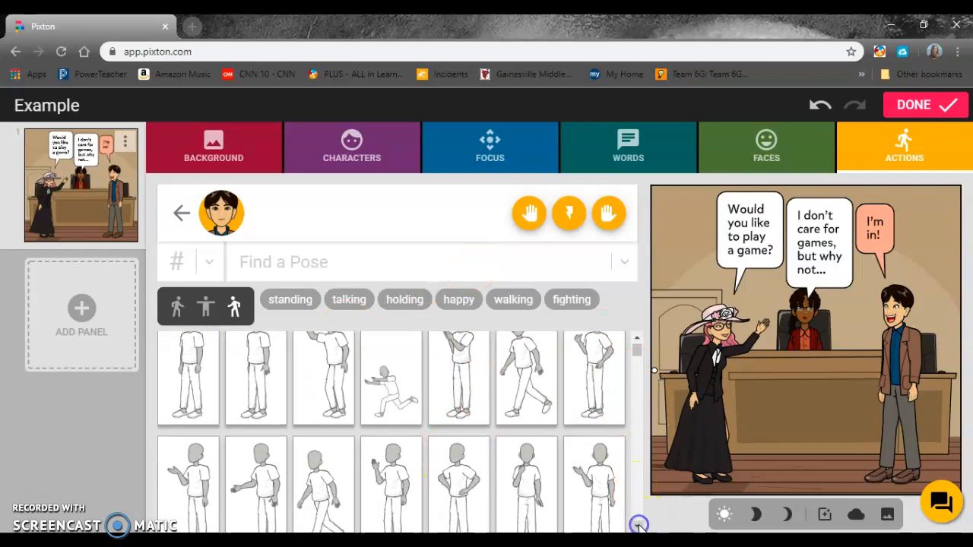
pyautogui.click(637, 526)
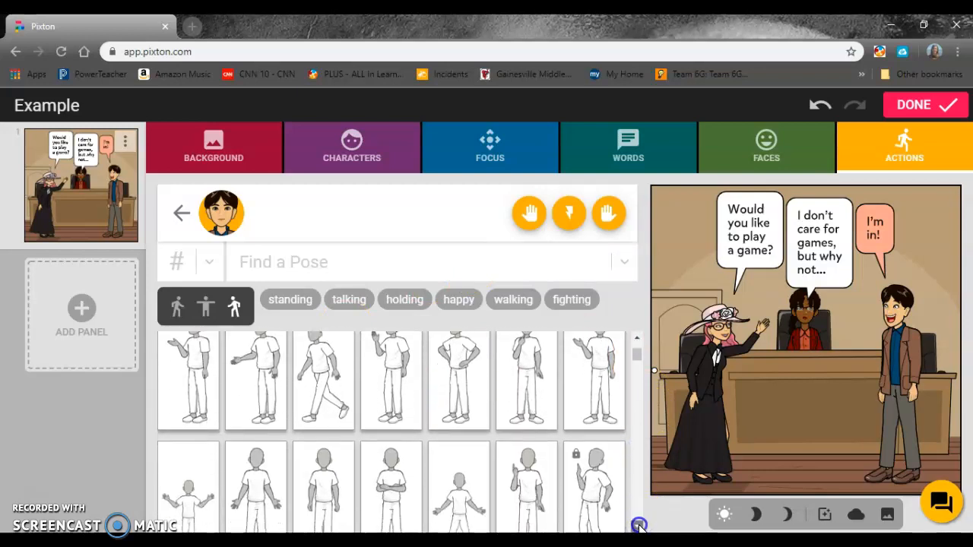
pyautogui.click(459, 456)
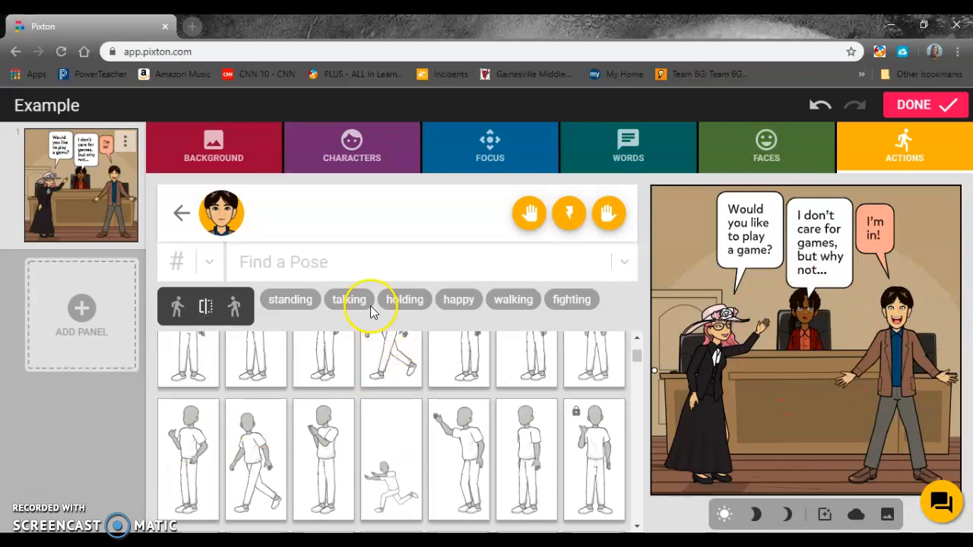
pyautogui.click(182, 217)
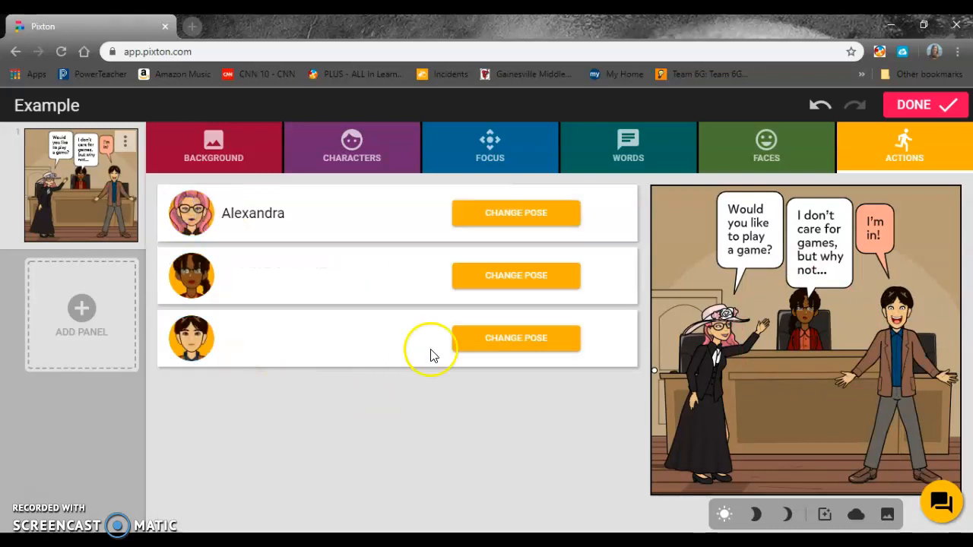
# - Try the crossed-arms pose on the seated woman in the red jacket
pyautogui.click(522, 284)
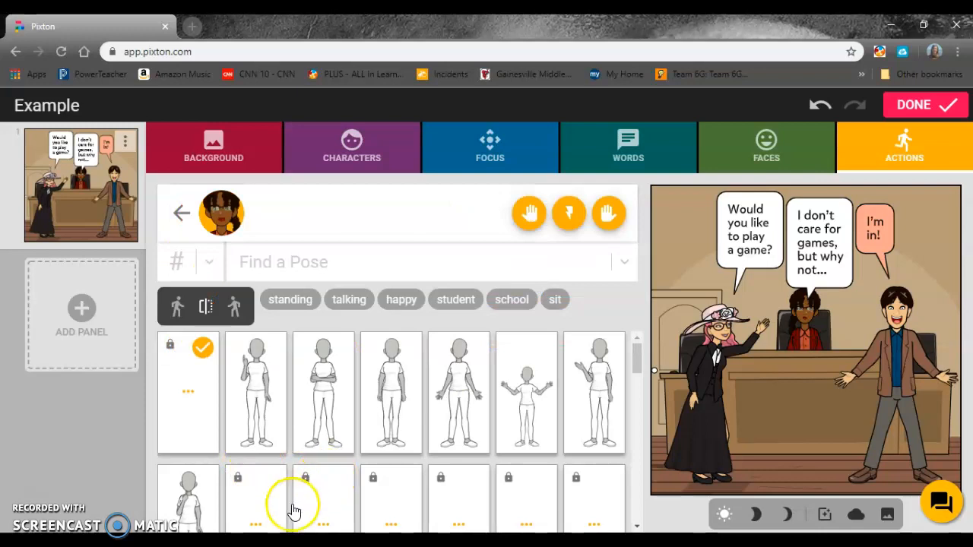
pyautogui.click(330, 412)
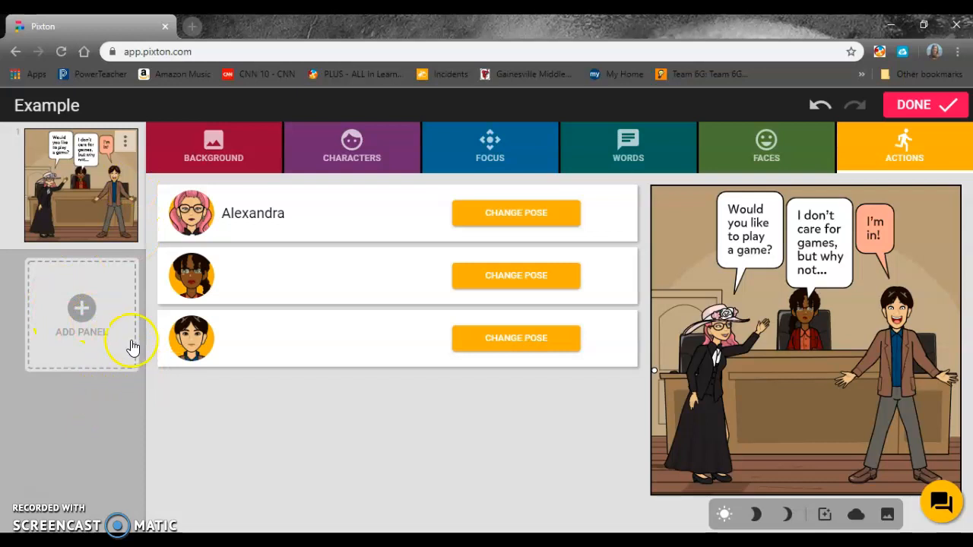
# - Duplicate the finished courtroom panel and add a third panel after the copy
pyautogui.click(124, 144)
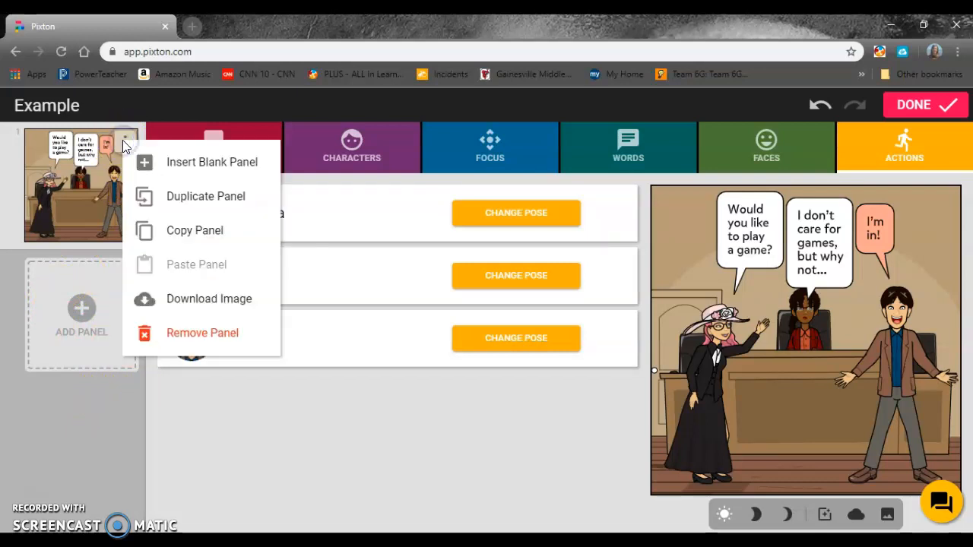
pyautogui.click(205, 196)
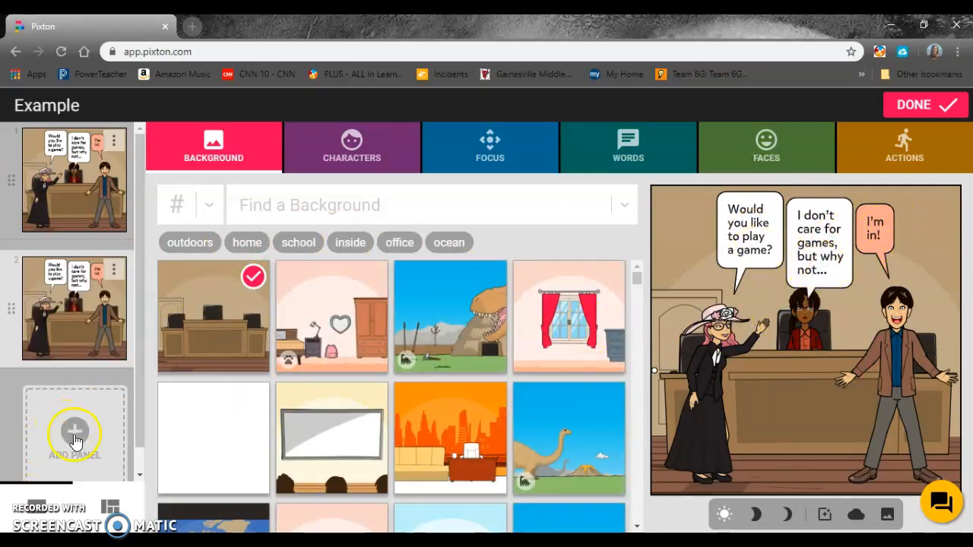
pyautogui.click(74, 439)
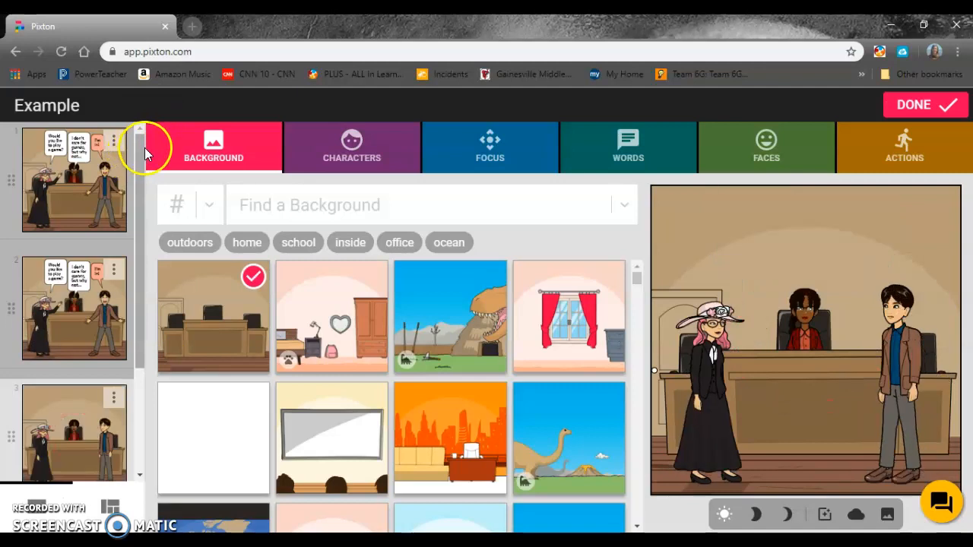
# - Change the third panel's background to the pink bedroom with the heart-shaped mirror and finish editing the comic
pyautogui.moveTo(141, 157); pyautogui.dragTo(142, 217)
pyautogui.click(94, 337)
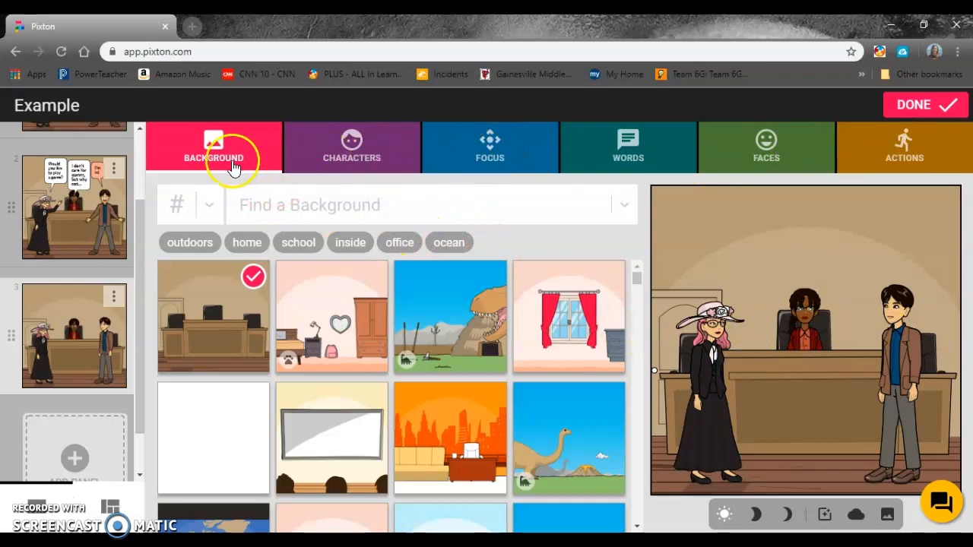
pyautogui.click(337, 323)
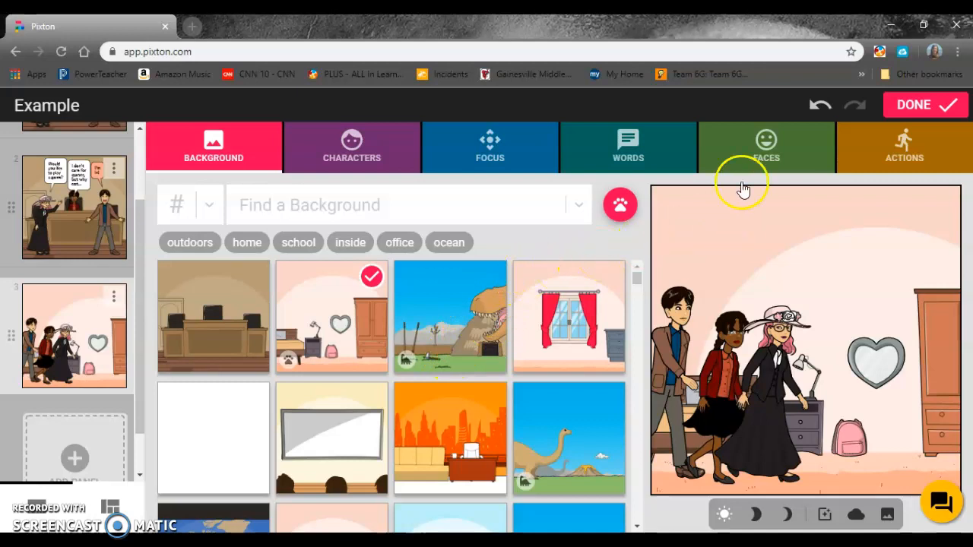
pyautogui.click(946, 103)
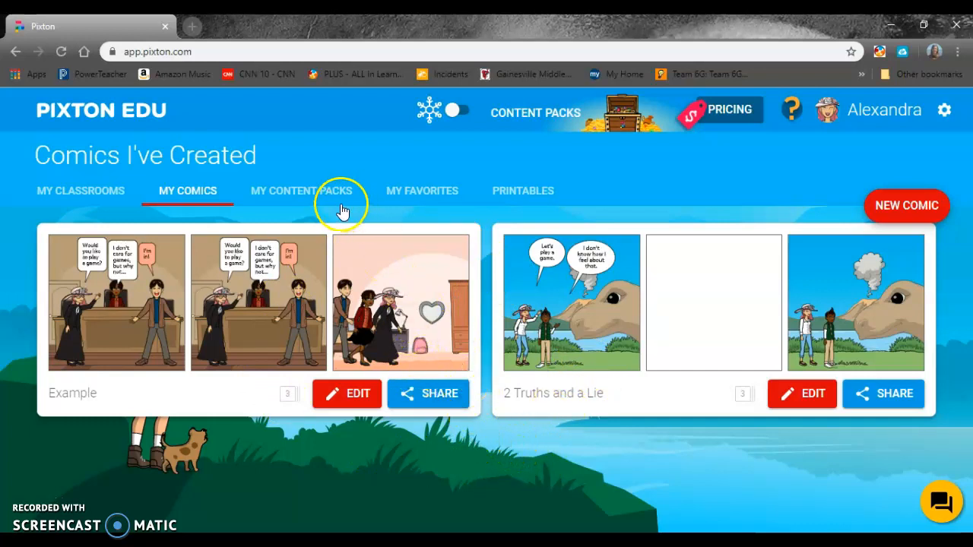
# - View the favorite comics page and examine the poses offered in the Your Avatar printables
pyautogui.click(450, 192)
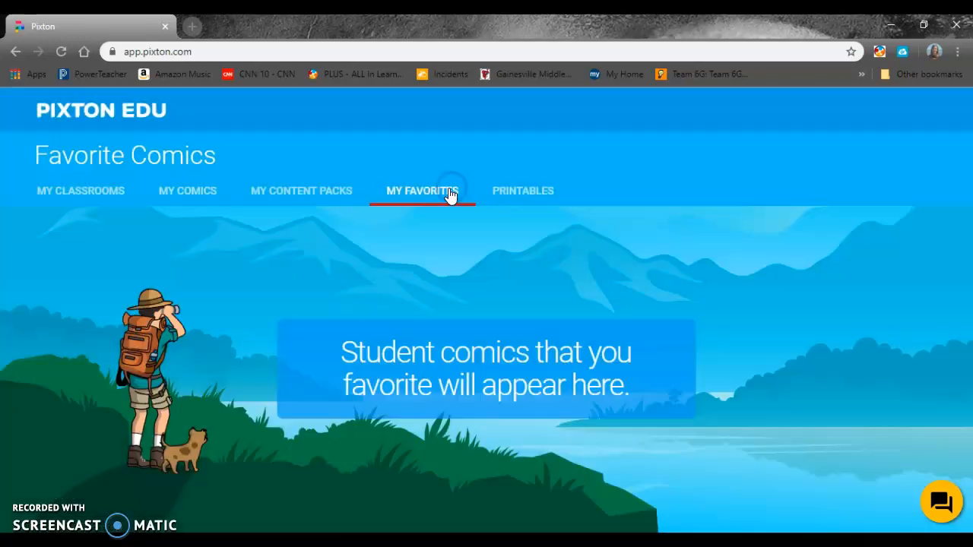
pyautogui.click(512, 190)
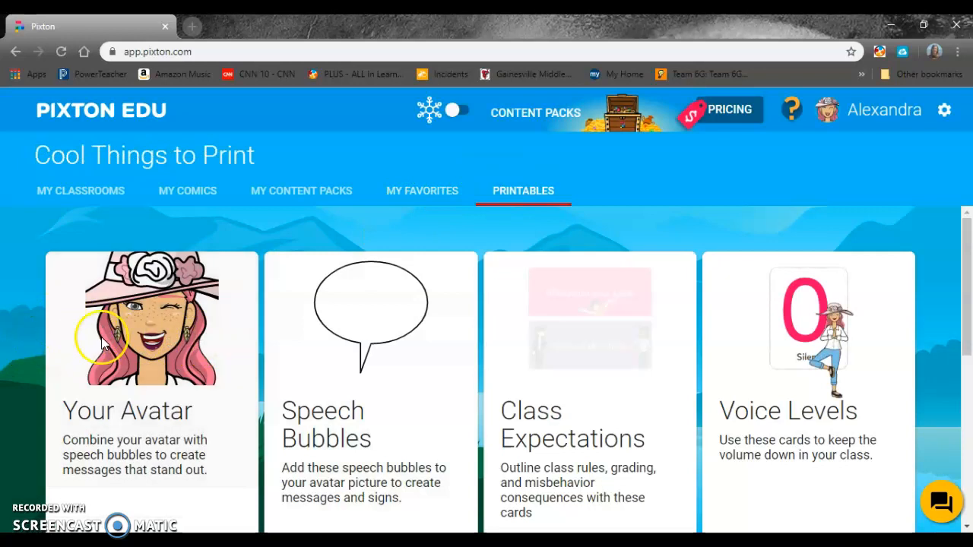
pyautogui.click(112, 380)
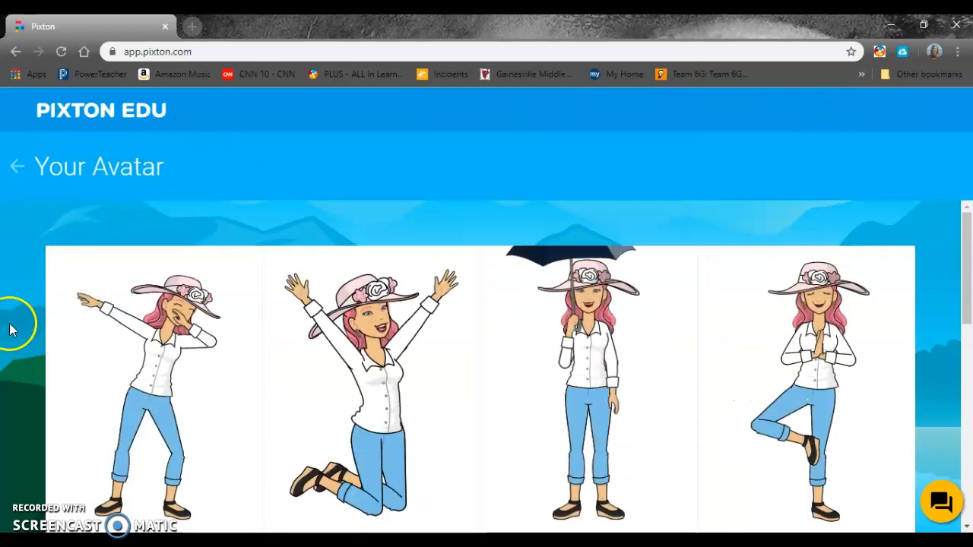
pyautogui.scroll(-1, 10, 328)
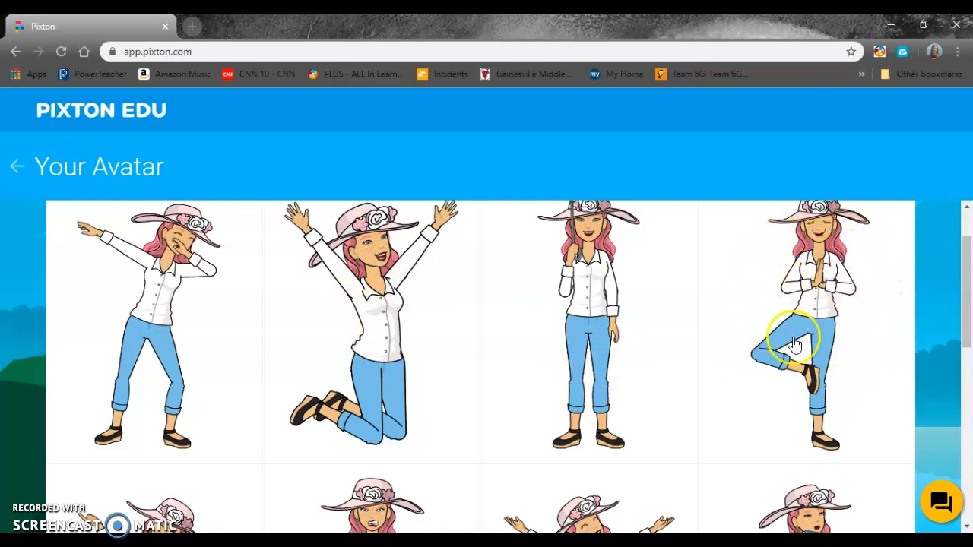
pyautogui.scroll(-1, 925, 292)
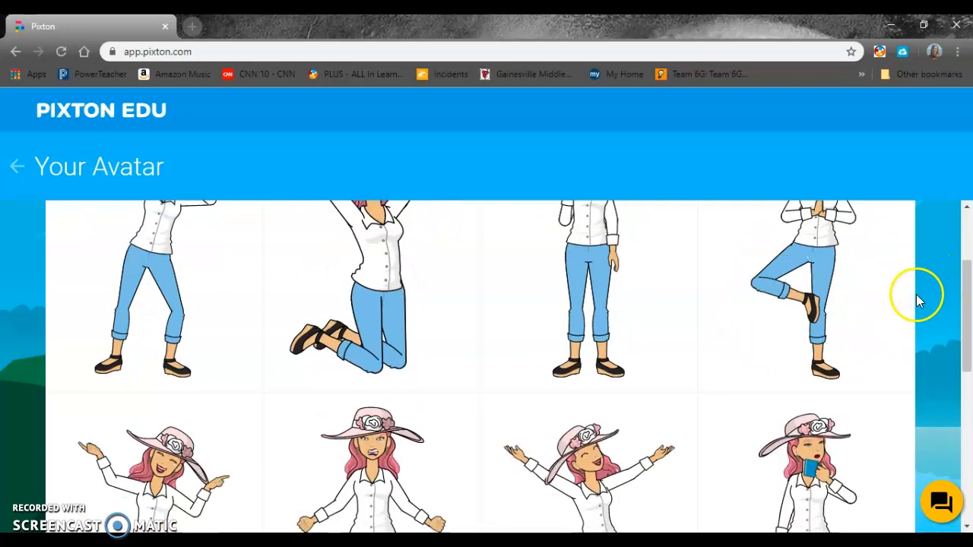
pyautogui.scroll(-1, 913, 301)
pyautogui.scroll(-1, 901, 304)
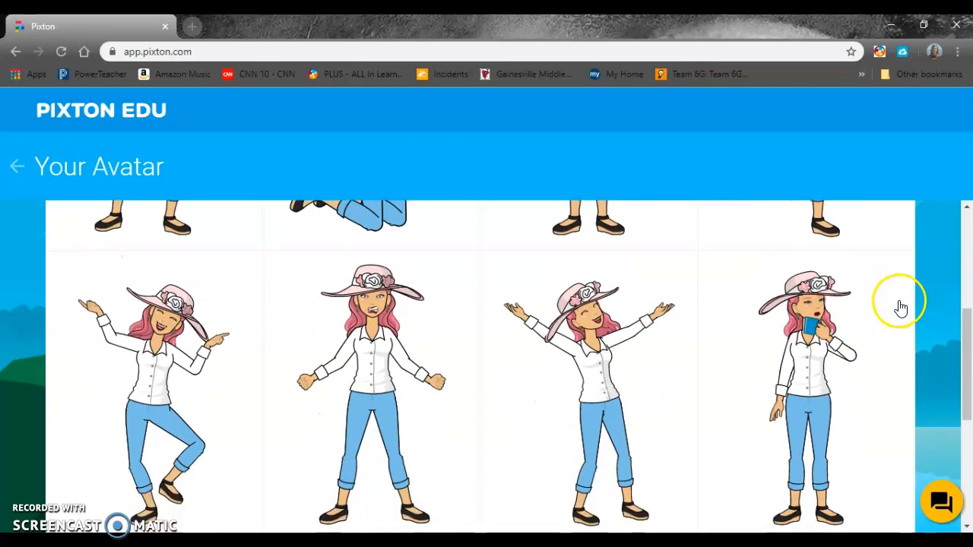
pyautogui.scroll(-2, 895, 306)
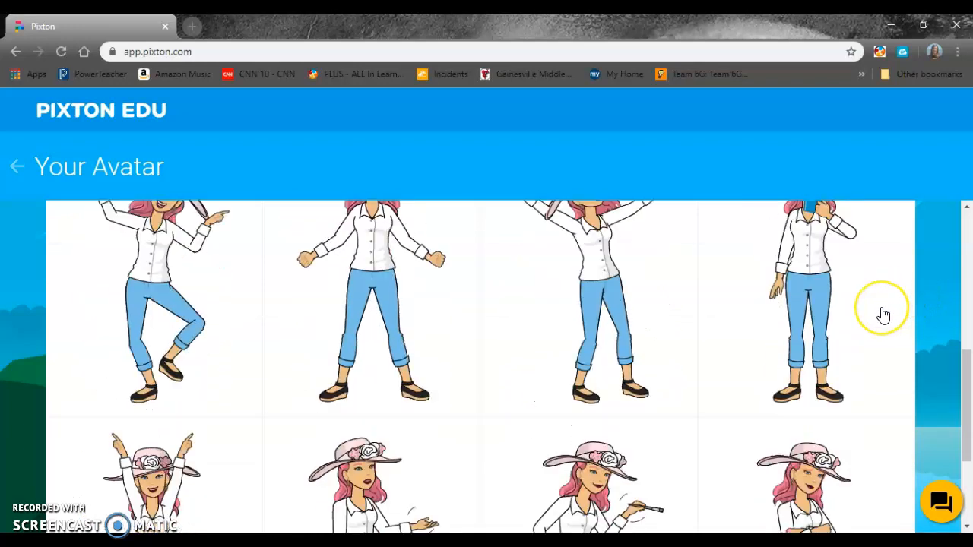
pyautogui.scroll(-2, 884, 316)
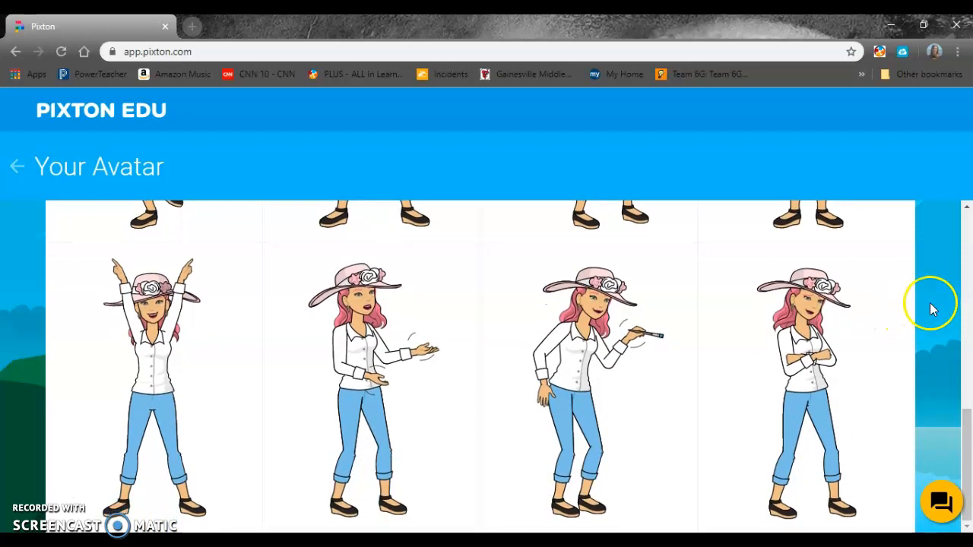
pyautogui.click(19, 167)
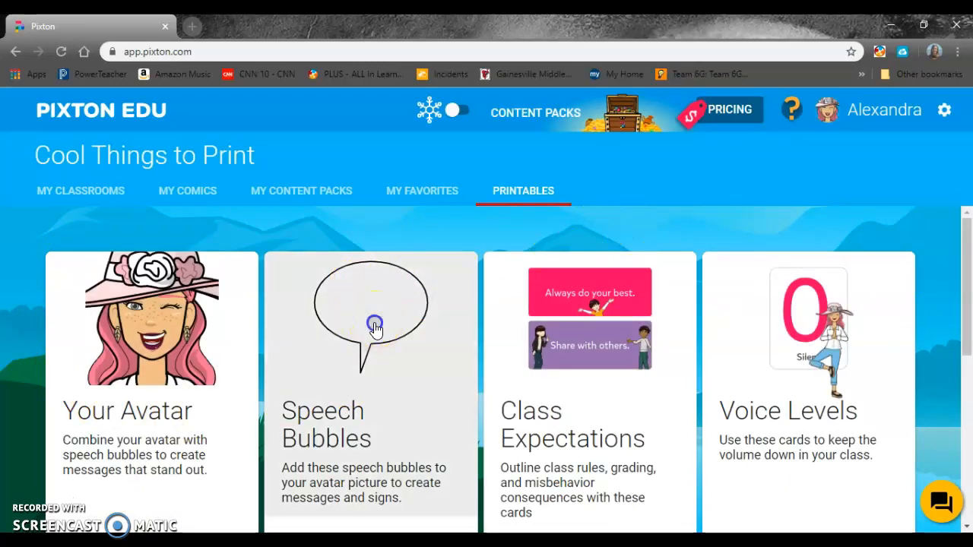
# - Look through the Speech Bubbles printables and return to the printables overview
pyautogui.click(374, 325)
pyautogui.scroll(-5, 449, 232)
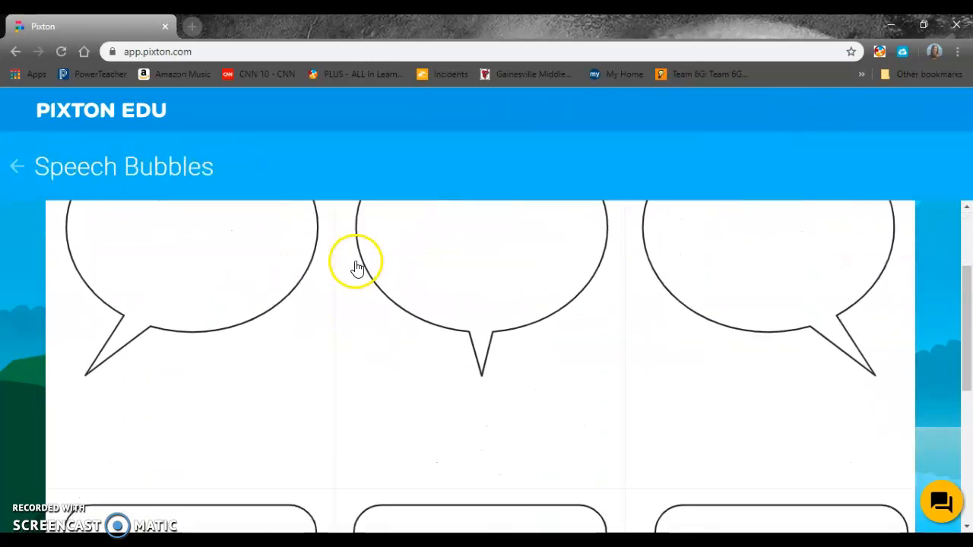
pyautogui.scroll(-2, 335, 295)
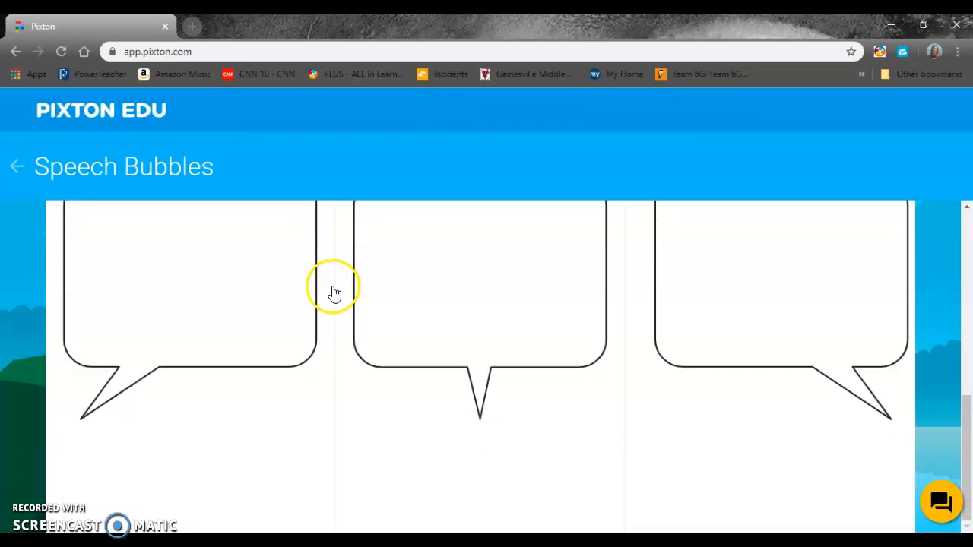
pyautogui.click(16, 166)
# - Review the remaining printables, including Classroom Supply Labels, Character Map and Student Printables
pyautogui.click(934, 317)
pyautogui.click(946, 304)
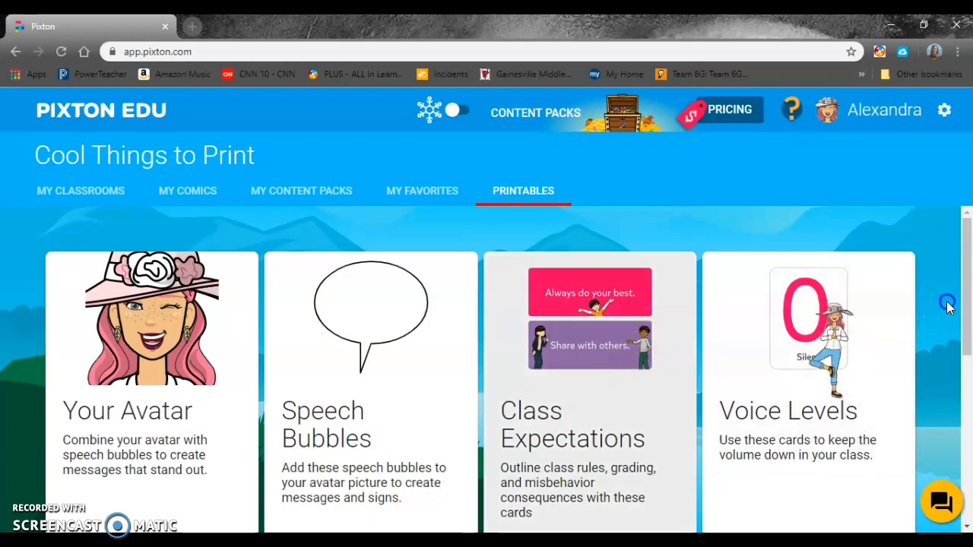
pyautogui.scroll(-1, 946, 302)
pyautogui.scroll(-3, 947, 304)
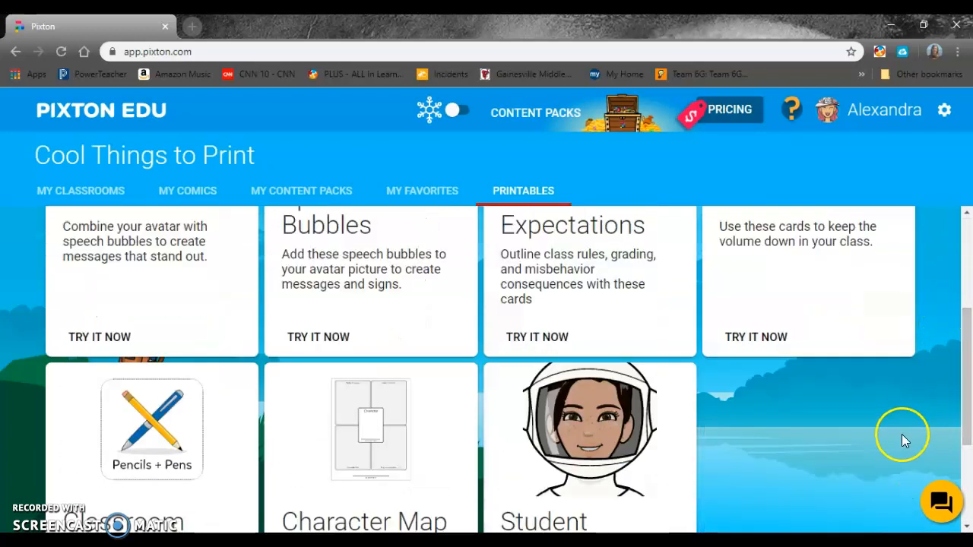
pyautogui.scroll(-3, 829, 413)
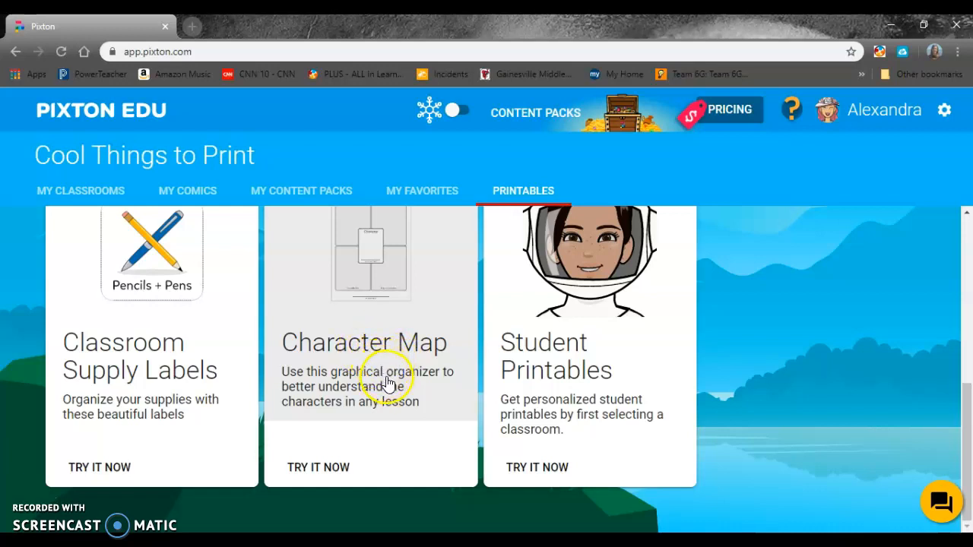
# - Open Student Printables and view the ITEC 5233 Spring 20 classroom, then return from it
pyautogui.click(564, 365)
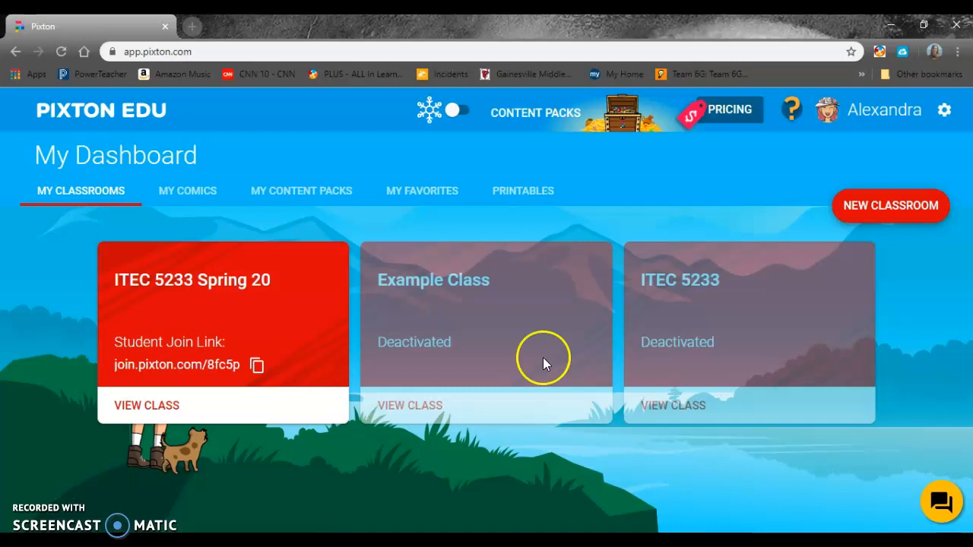
pyautogui.click(151, 408)
pyautogui.click(17, 154)
# - Open the teacher's avatar for editing and step back from its pose through the feature categories to the female/male choice
pyautogui.click(832, 110)
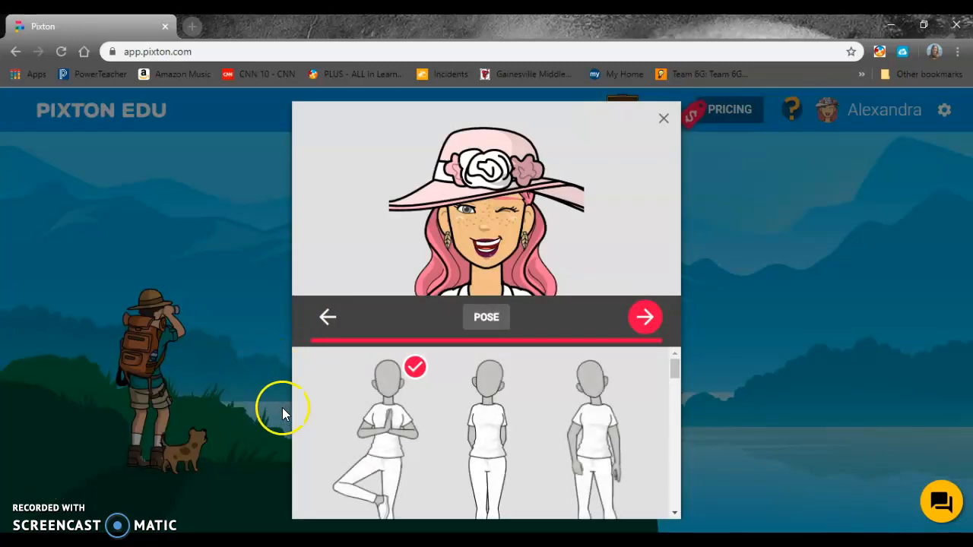
pyautogui.click(328, 320)
pyautogui.click(329, 319)
pyautogui.click(328, 319)
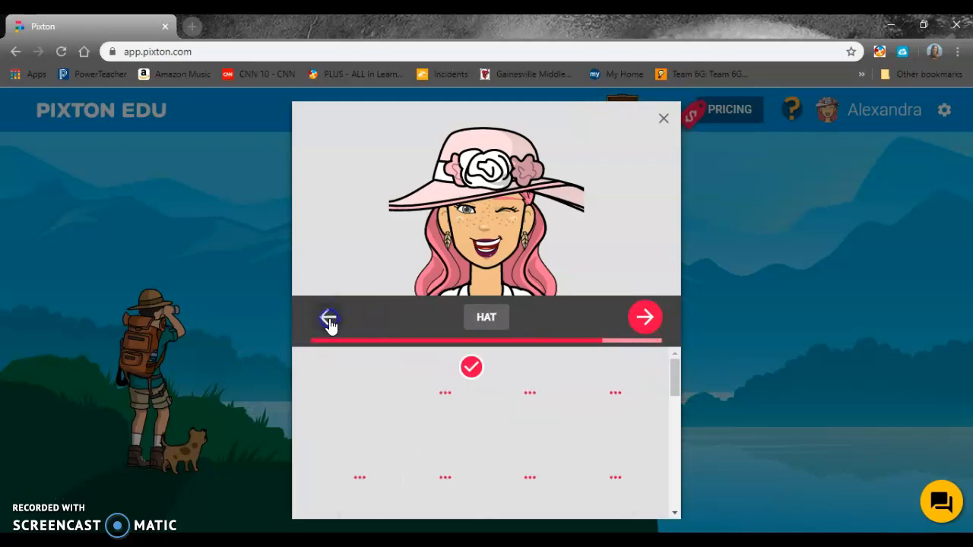
pyautogui.click(328, 319)
pyautogui.click(328, 319)
pyautogui.click(328, 319)
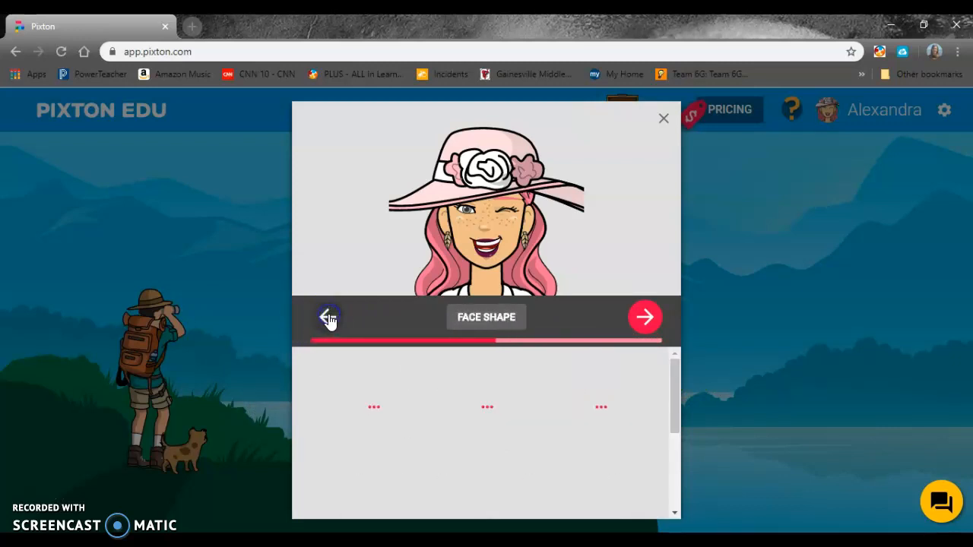
pyautogui.click(326, 318)
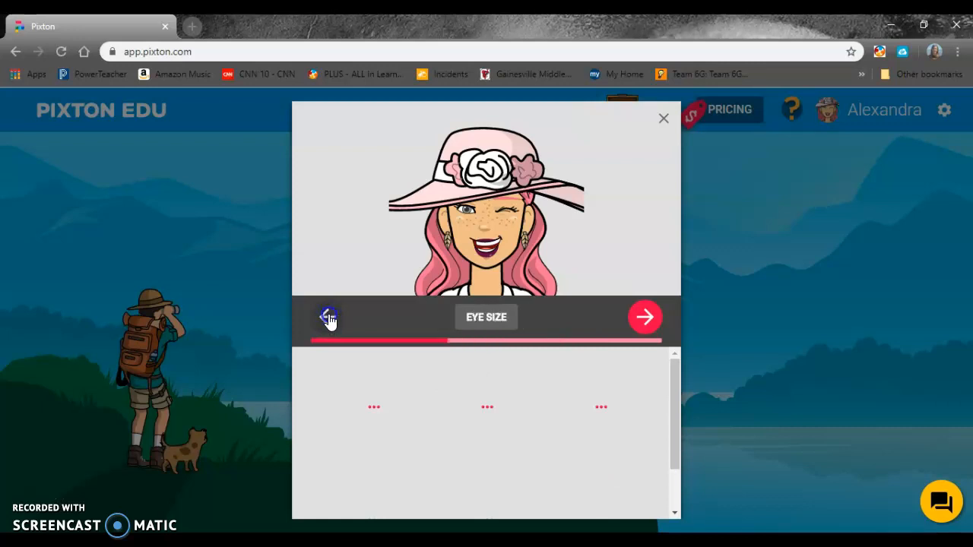
pyautogui.click(327, 318)
pyautogui.click(327, 318)
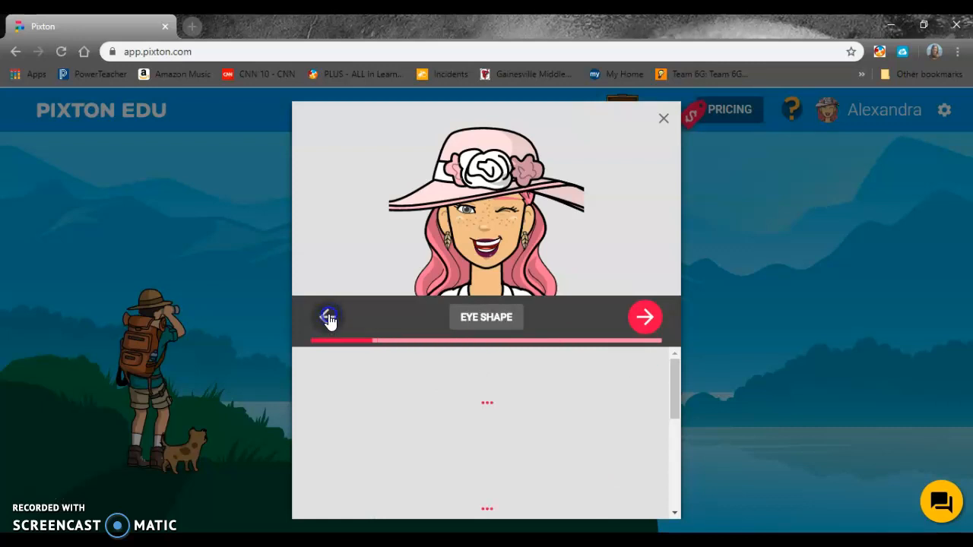
pyautogui.click(327, 318)
pyautogui.click(327, 318)
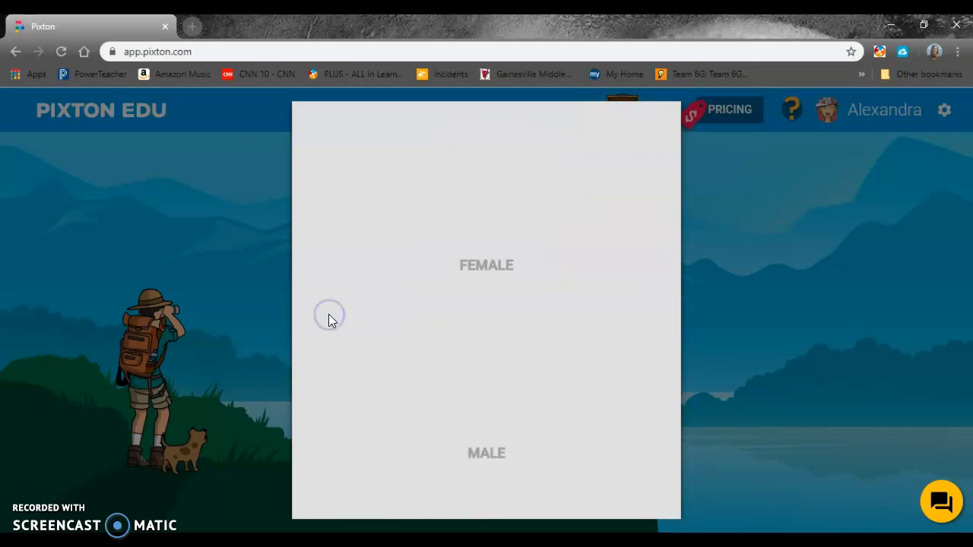
pyautogui.click(321, 304)
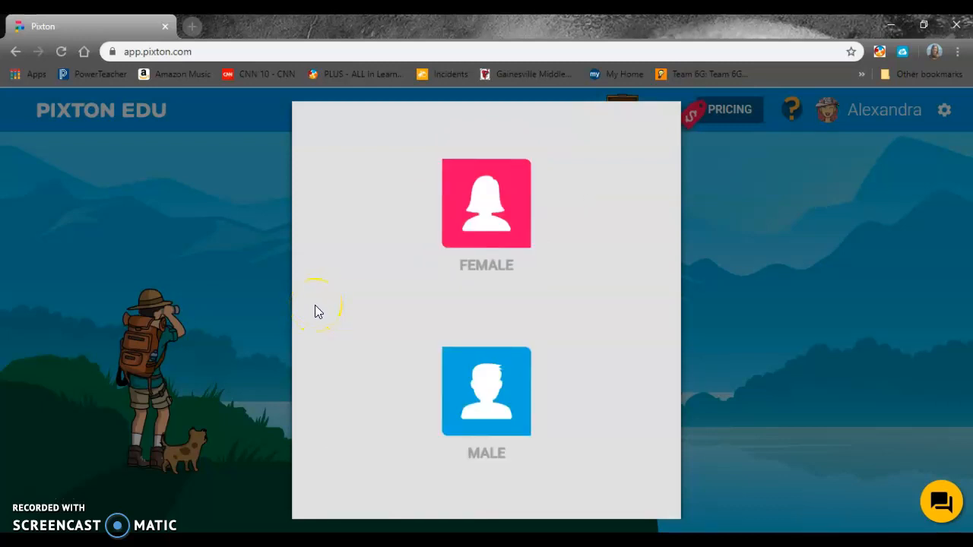
# - Choose the female avatar and look through its skin tone, hair color and hair style options
pyautogui.click(504, 218)
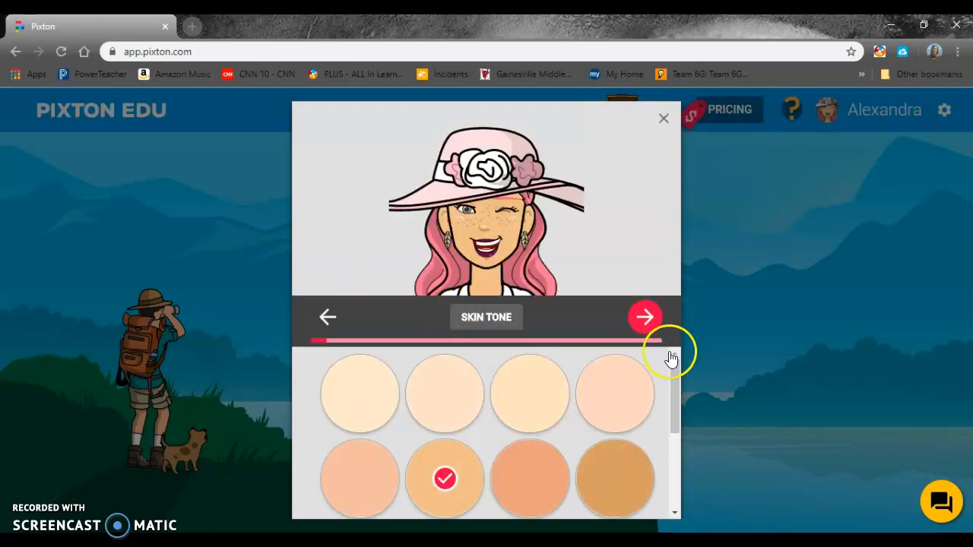
pyautogui.moveTo(677, 374); pyautogui.dragTo(676, 432)
pyautogui.click(646, 315)
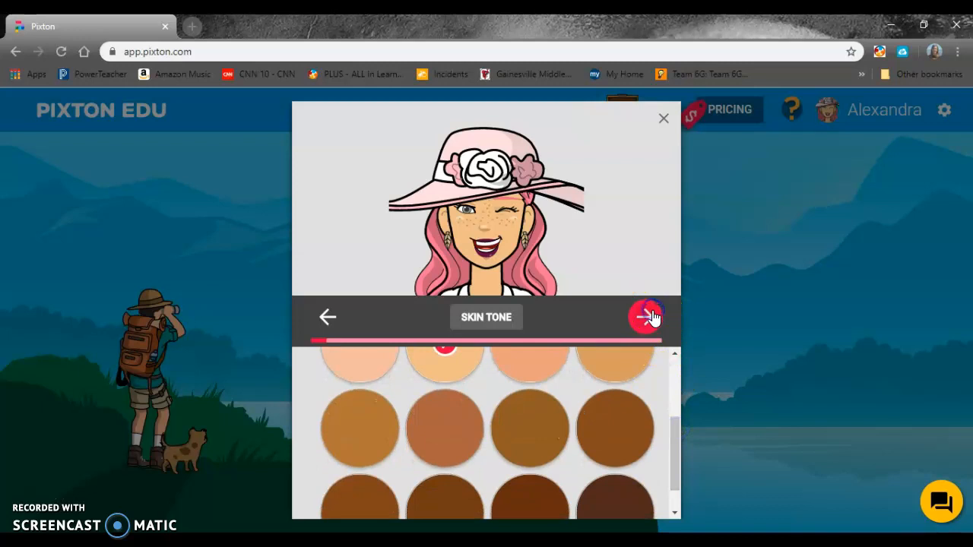
pyautogui.moveTo(675, 393); pyautogui.dragTo(674, 479)
pyautogui.click(642, 323)
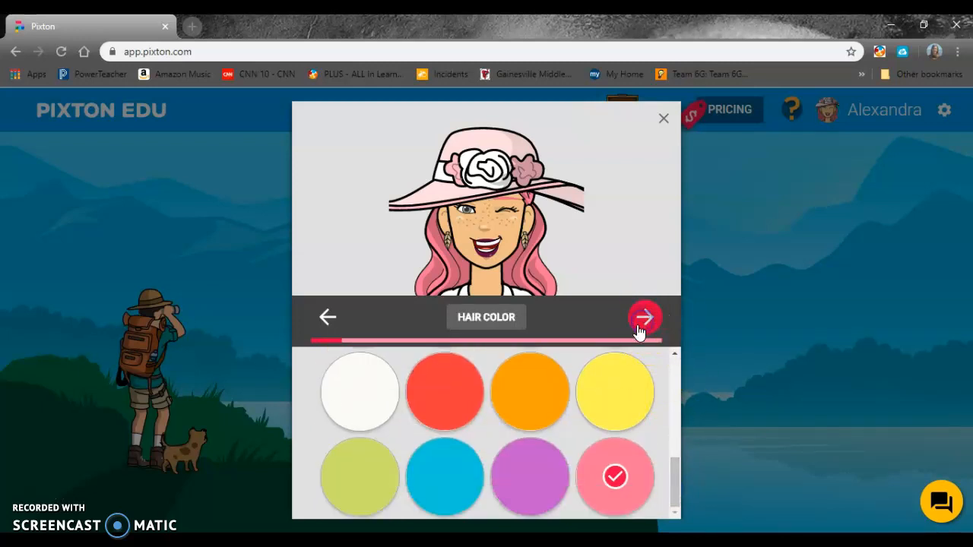
pyautogui.moveTo(676, 370); pyautogui.dragTo(679, 410)
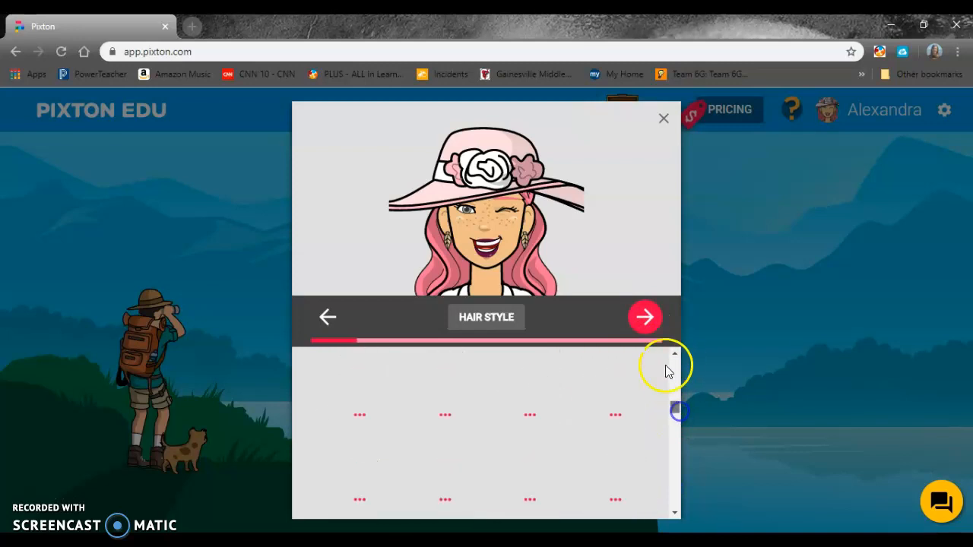
pyautogui.click(644, 318)
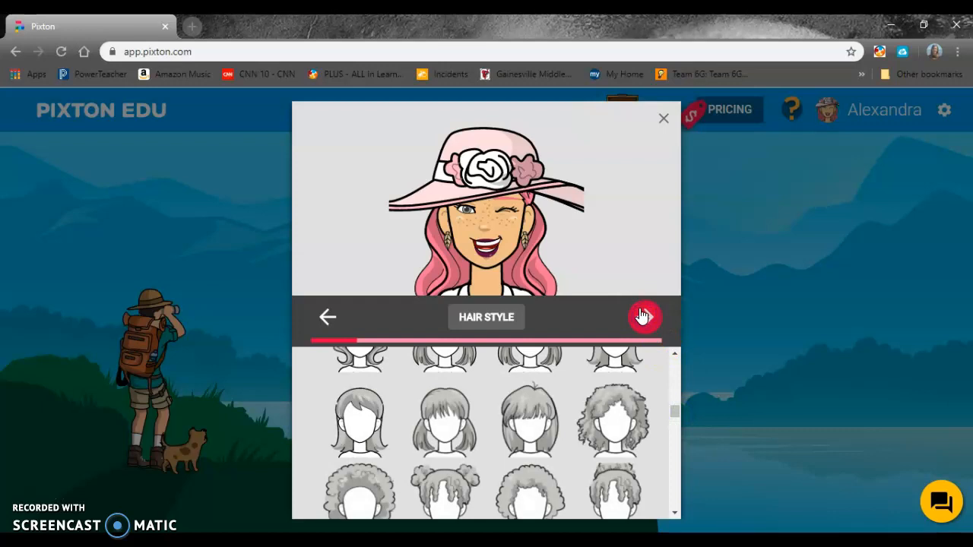
# - Continue through the facial feature categories after hair style, past the eyebrows, to the eye size options
pyautogui.click(642, 317)
pyautogui.moveTo(677, 387); pyautogui.dragTo(672, 367)
pyautogui.click(642, 318)
pyautogui.click(678, 387)
pyautogui.click(645, 321)
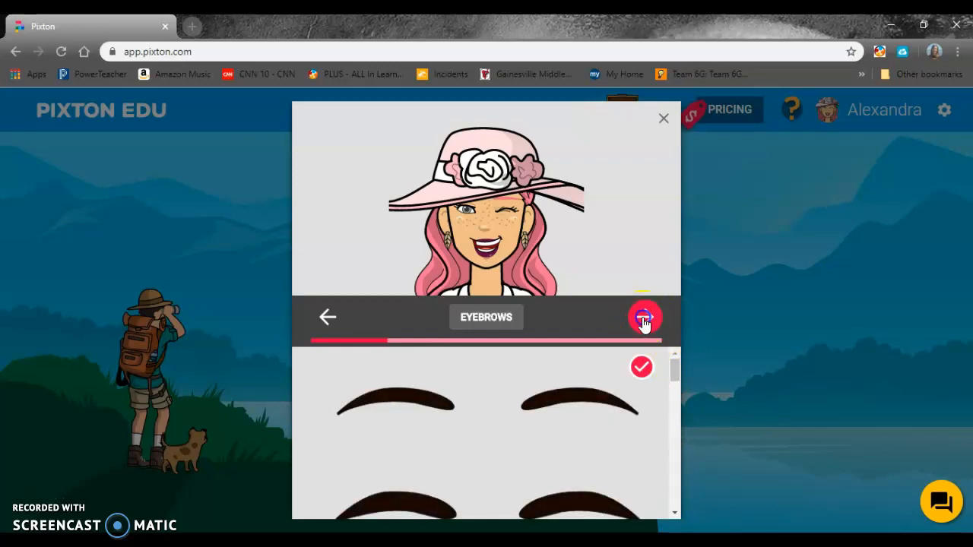
pyautogui.click(644, 320)
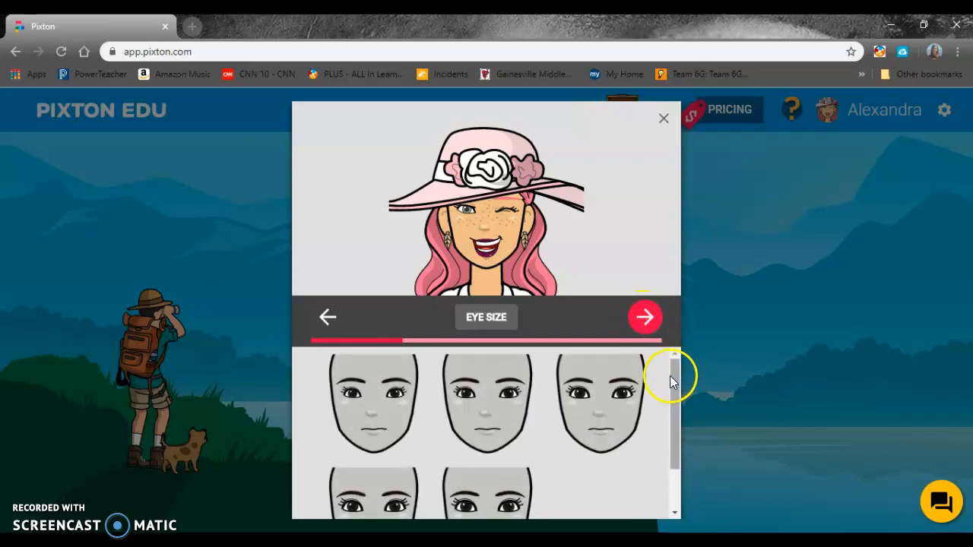
# - Review the eye size, eye color and glasses options and continue to the chin shapes
pyautogui.moveTo(672, 375); pyautogui.dragTo(656, 427)
pyautogui.scroll(1, 655, 403)
pyautogui.click(644, 328)
pyautogui.click(644, 324)
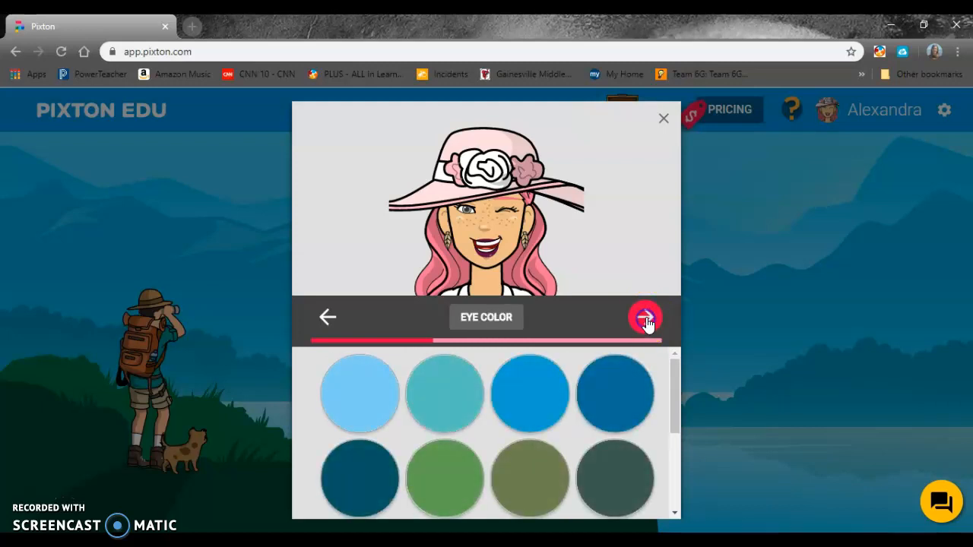
pyautogui.click(644, 324)
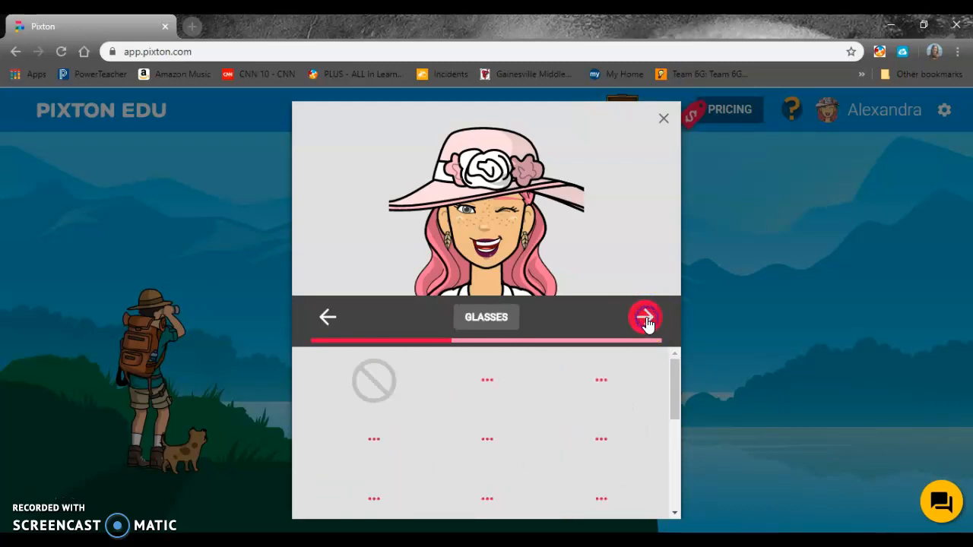
pyautogui.click(645, 323)
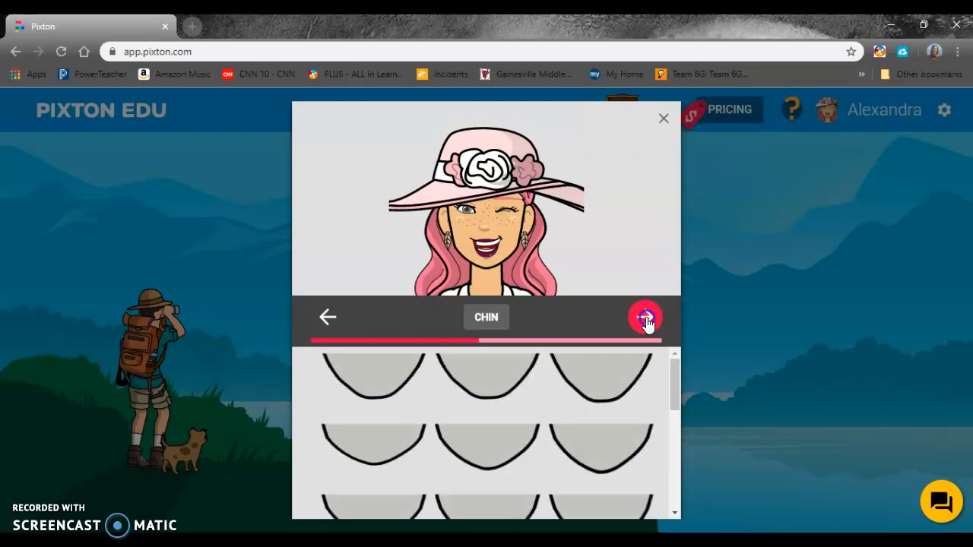
# - Look through the lips, ear shape, earrings and face lines options and continue to lip color
pyautogui.click(644, 324)
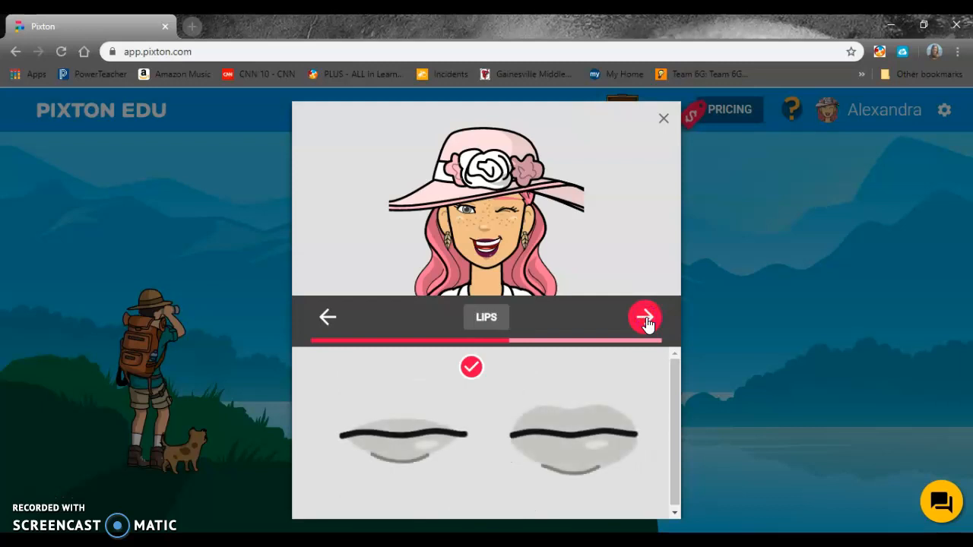
pyautogui.moveTo(673, 376); pyautogui.dragTo(673, 399)
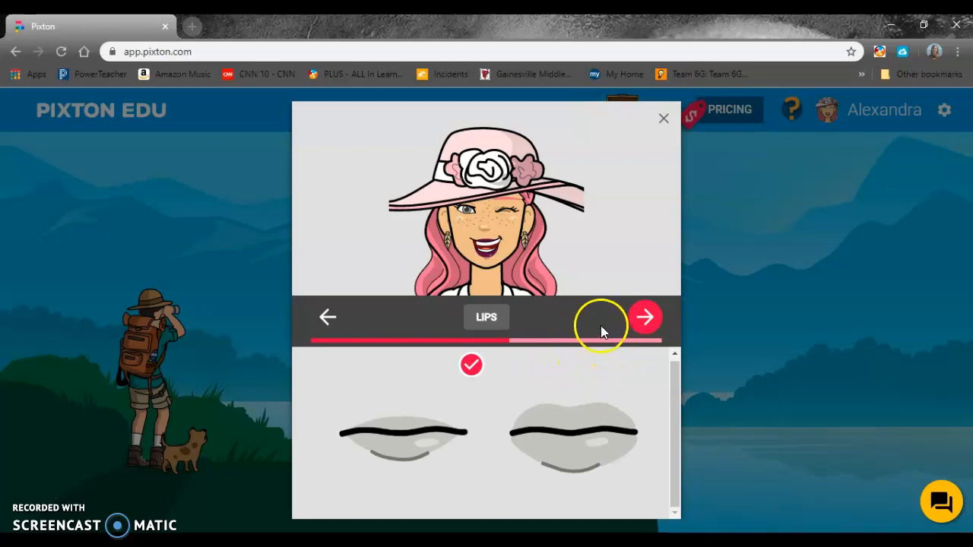
pyautogui.click(645, 320)
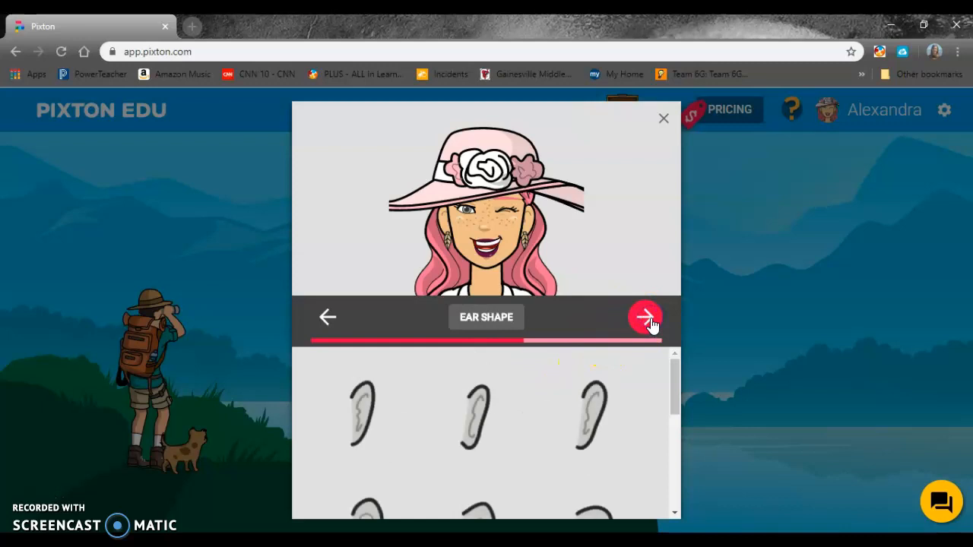
pyautogui.click(646, 319)
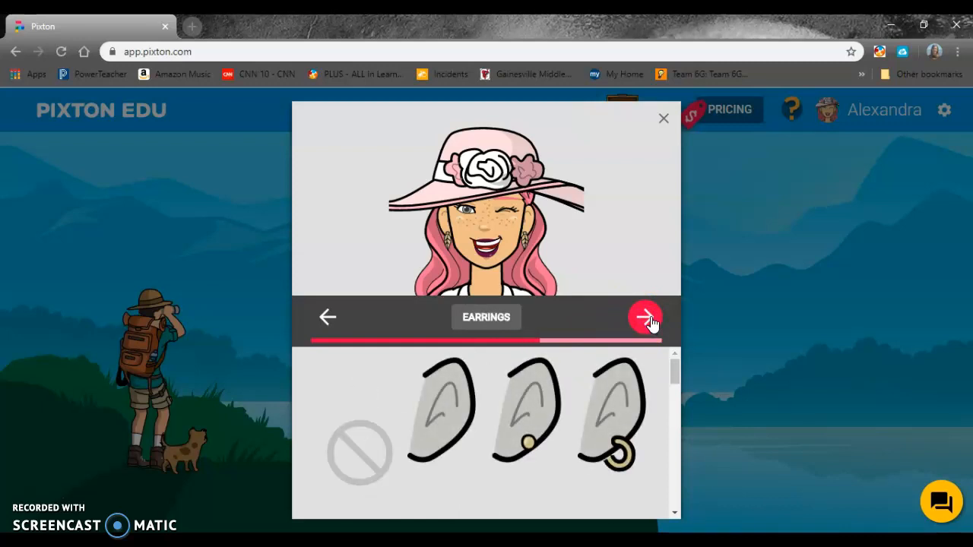
pyautogui.click(648, 319)
pyautogui.click(647, 319)
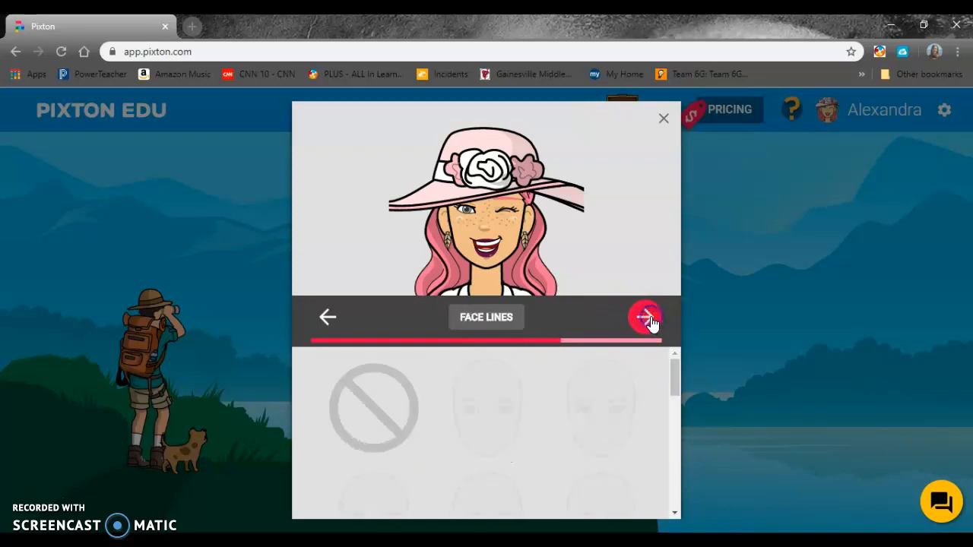
pyautogui.click(645, 318)
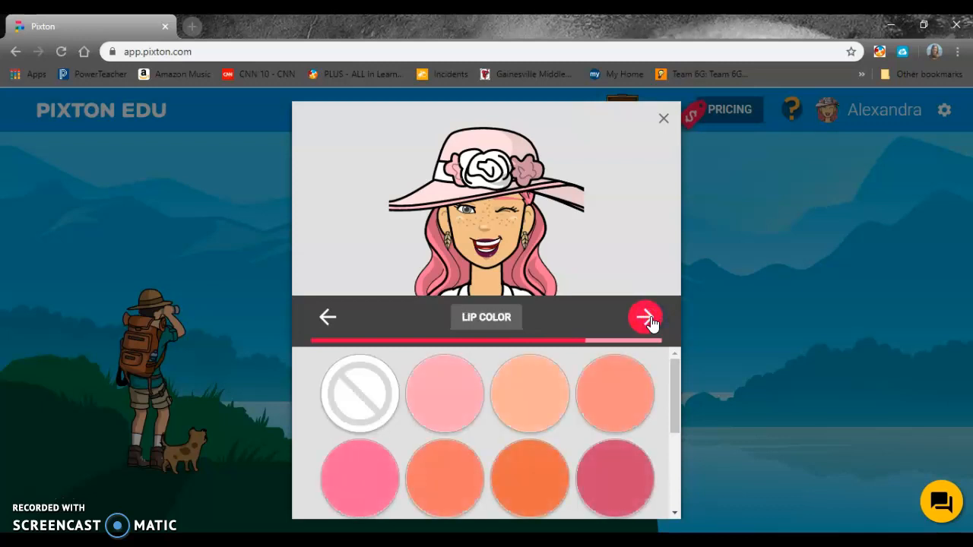
# - Go through the hat, expression, height and pose options without changing them and open the full-body avatar preview
pyautogui.click(645, 319)
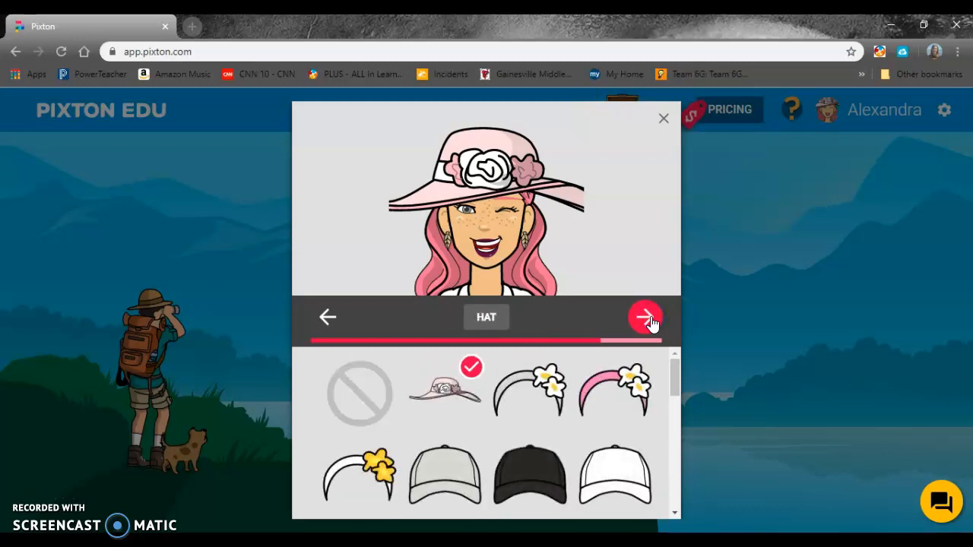
pyautogui.click(648, 318)
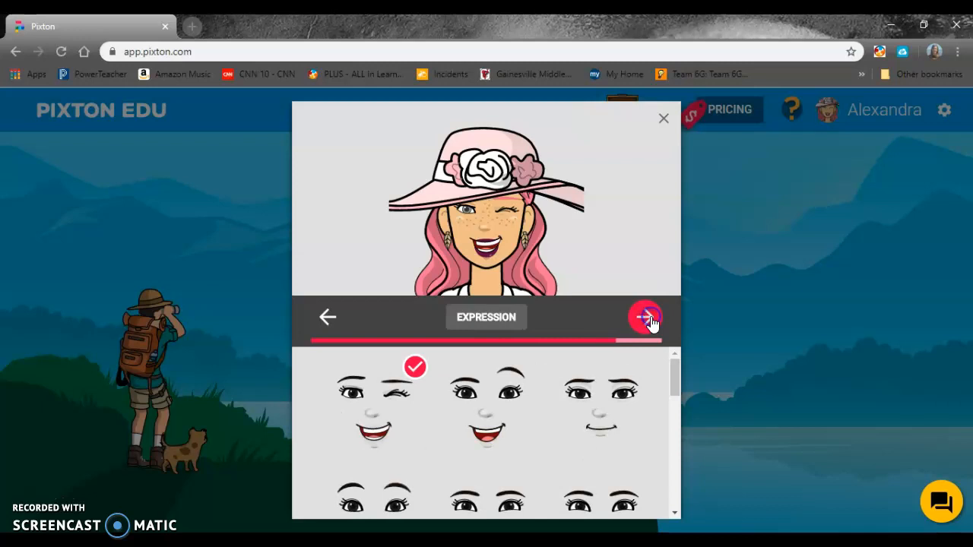
pyautogui.click(647, 319)
pyautogui.click(647, 319)
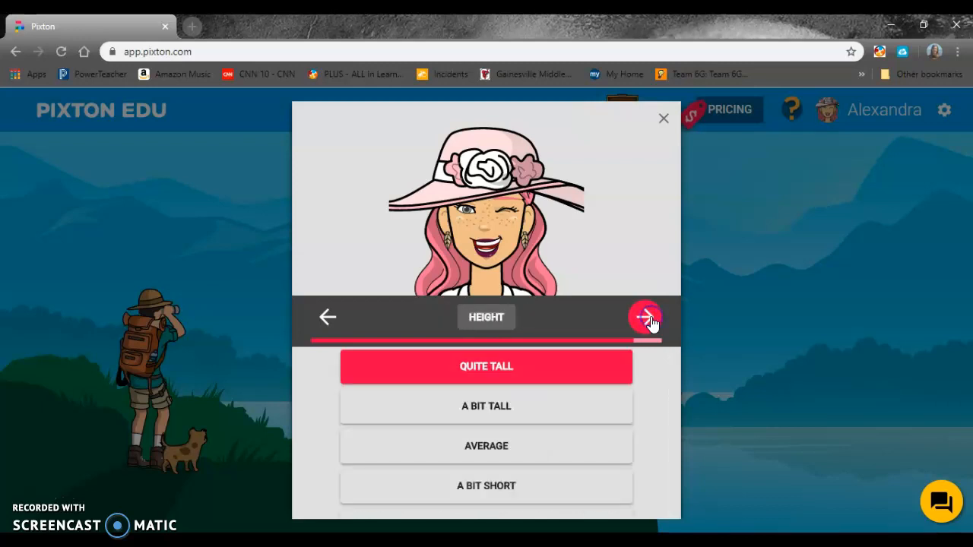
pyautogui.click(648, 319)
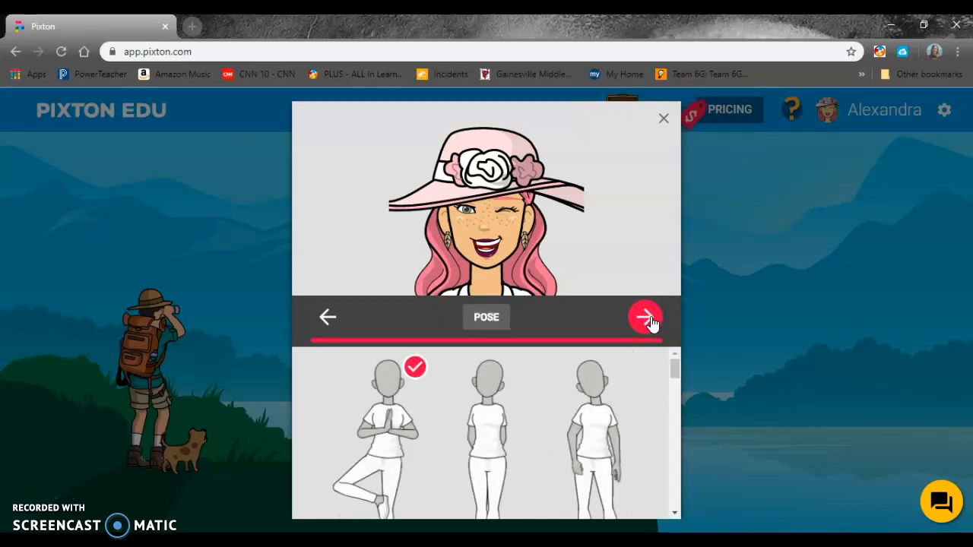
pyautogui.moveTo(675, 365)
pyautogui.mouseDown()
pyautogui.moveTo(676, 393)
pyautogui.moveTo(673, 364)
pyautogui.mouseUp()
pyautogui.click(644, 317)
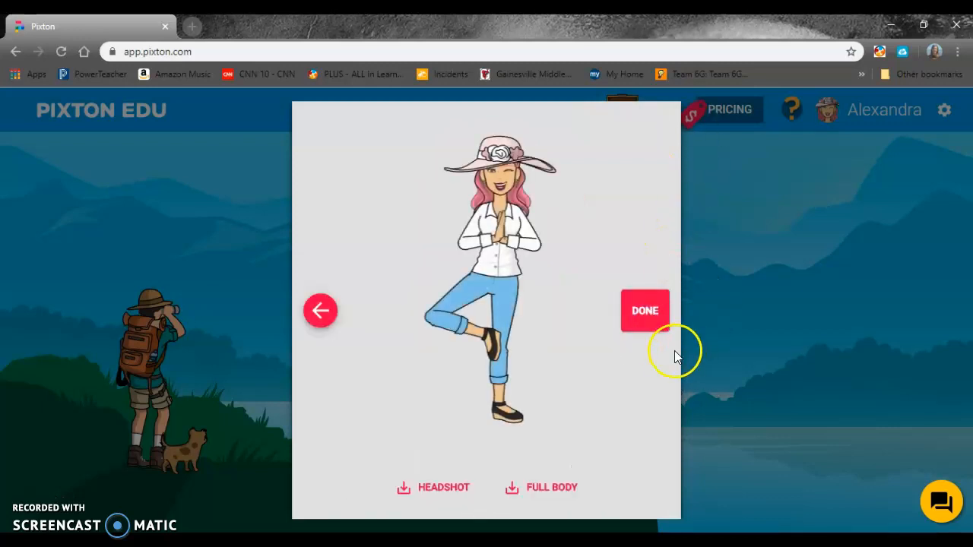